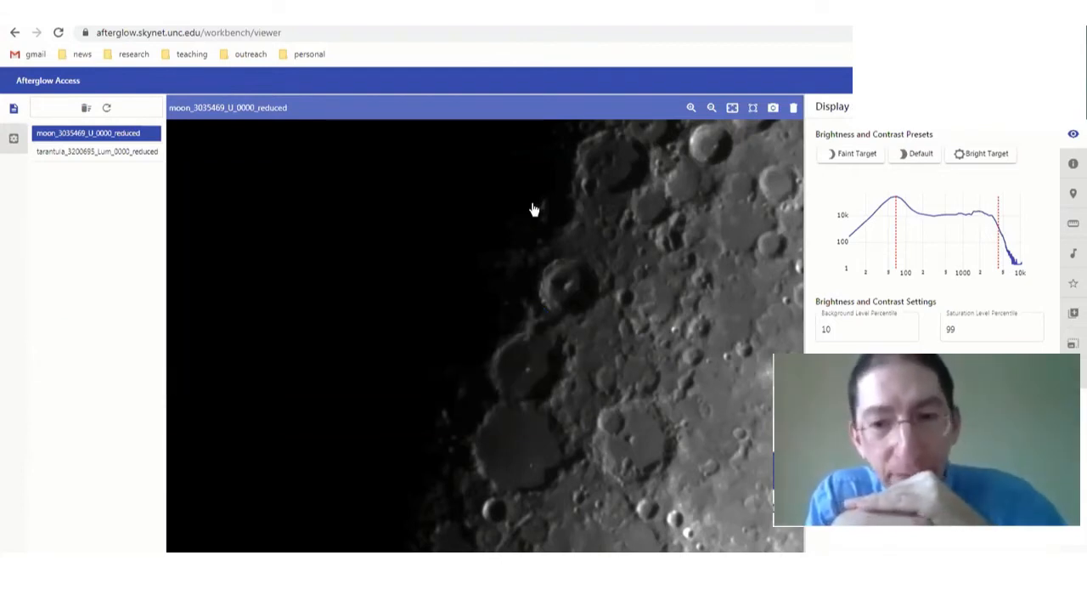
Browse the Skynet Robotic Telescope Network data provider and open its User Observations folder
left_click(52, 153)
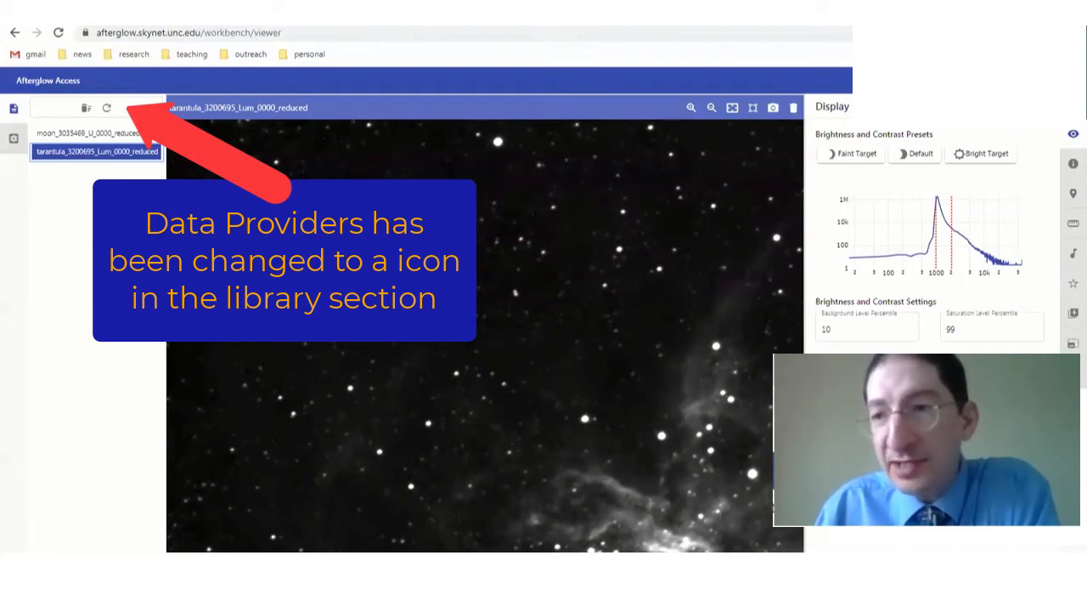
left_click(941, 80)
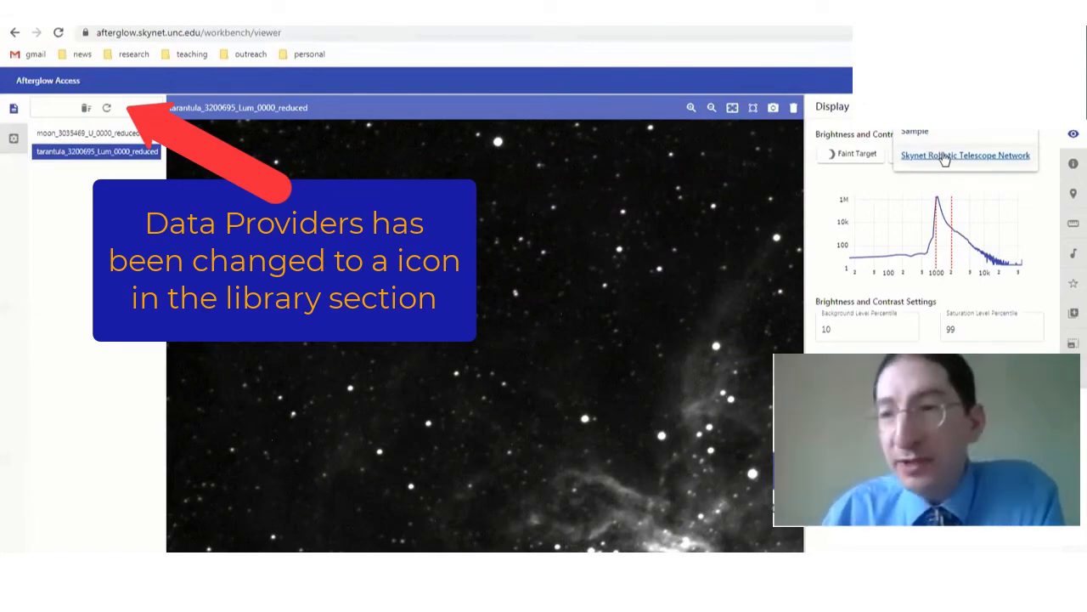
left_click(938, 82)
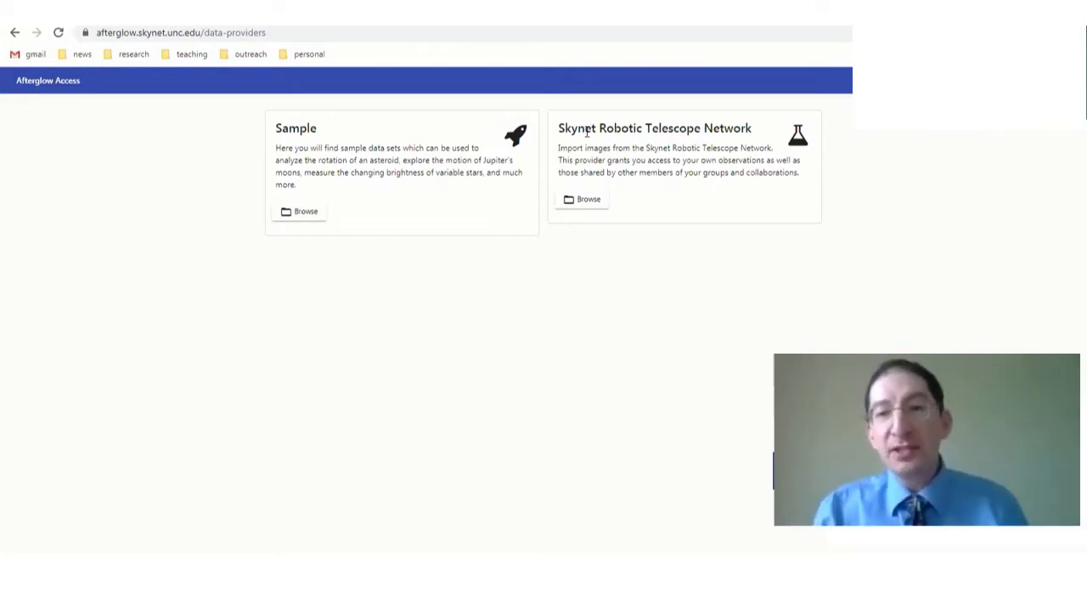
left_click(588, 200)
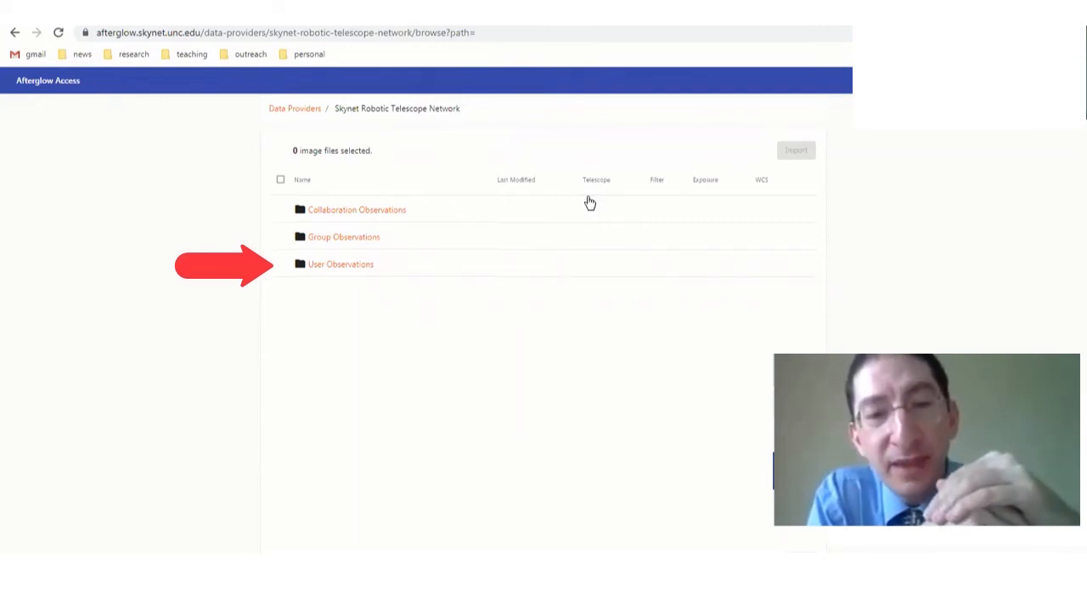
left_click(354, 269)
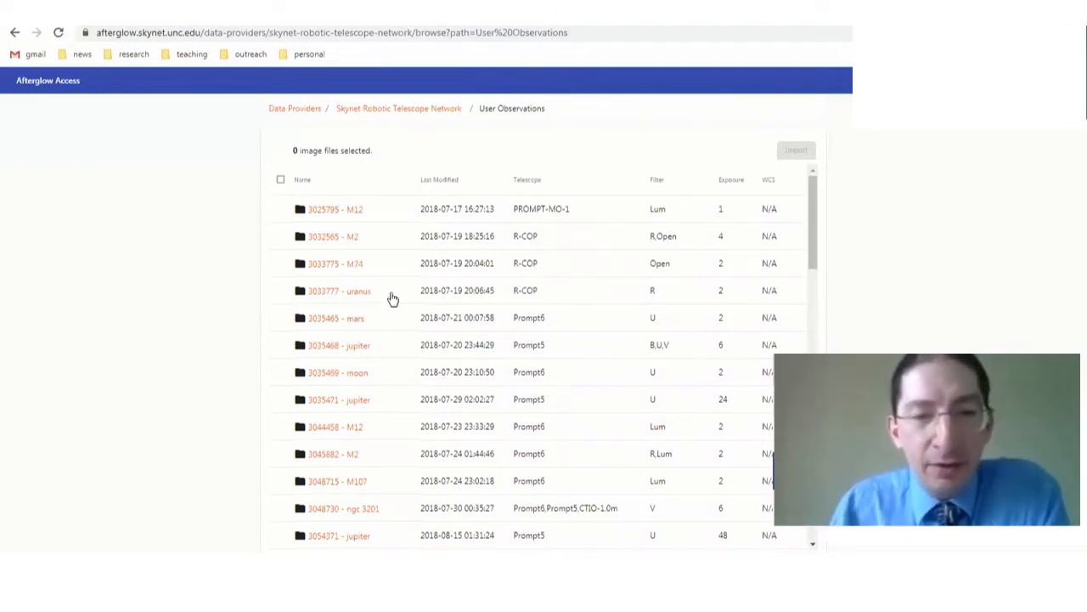
Open the Reduced Images folder of the jupiter observation 3567393
scroll(393, 299, "down", 10)
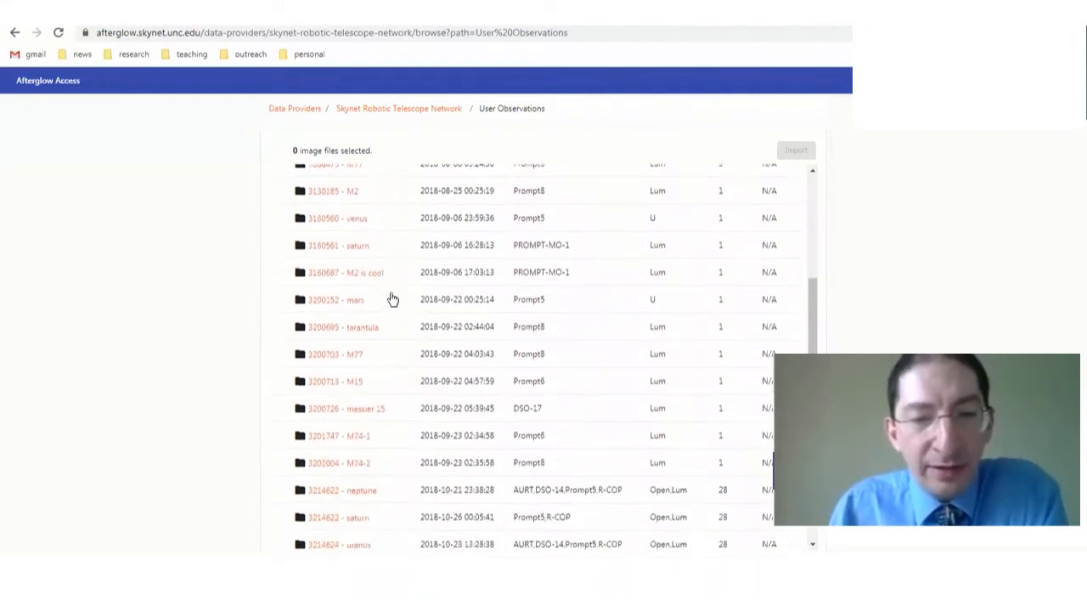
scroll(392, 298, "down", 3)
scroll(393, 298, "down", 5)
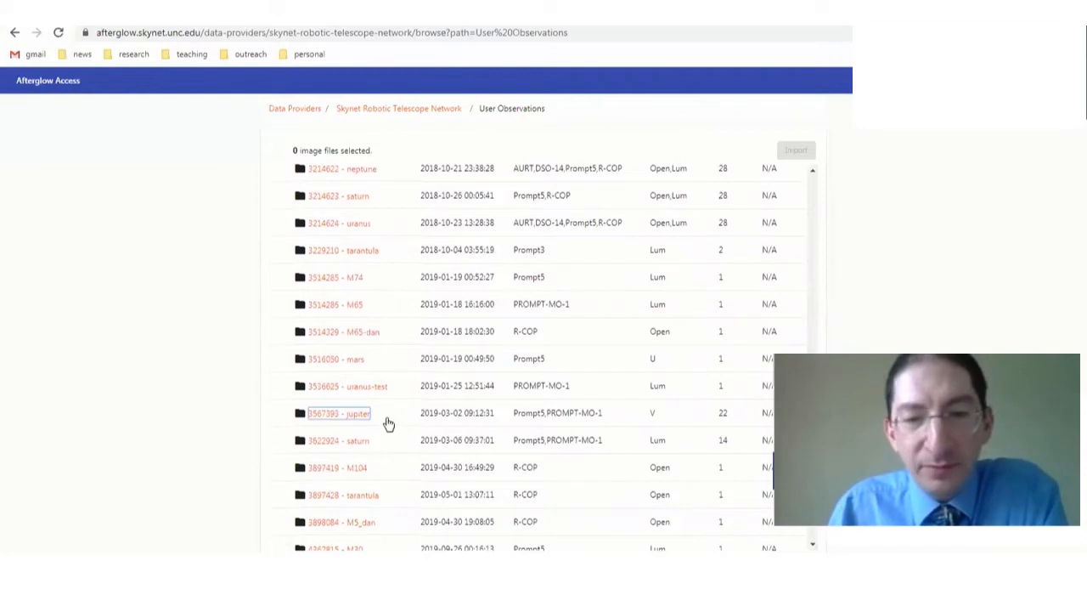
left_click(367, 422)
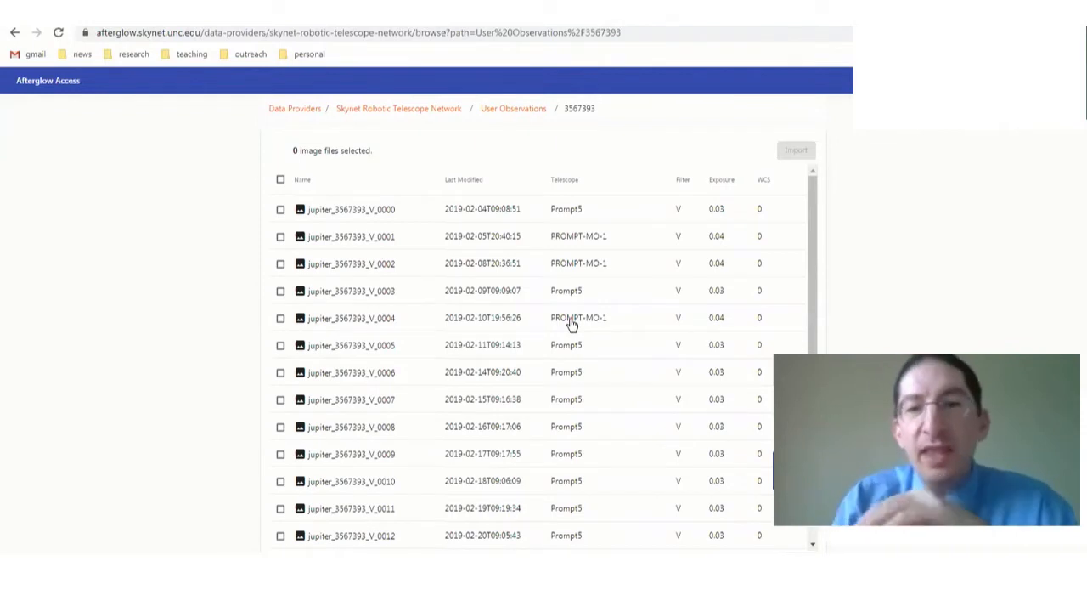
scroll(572, 337, "down", 1)
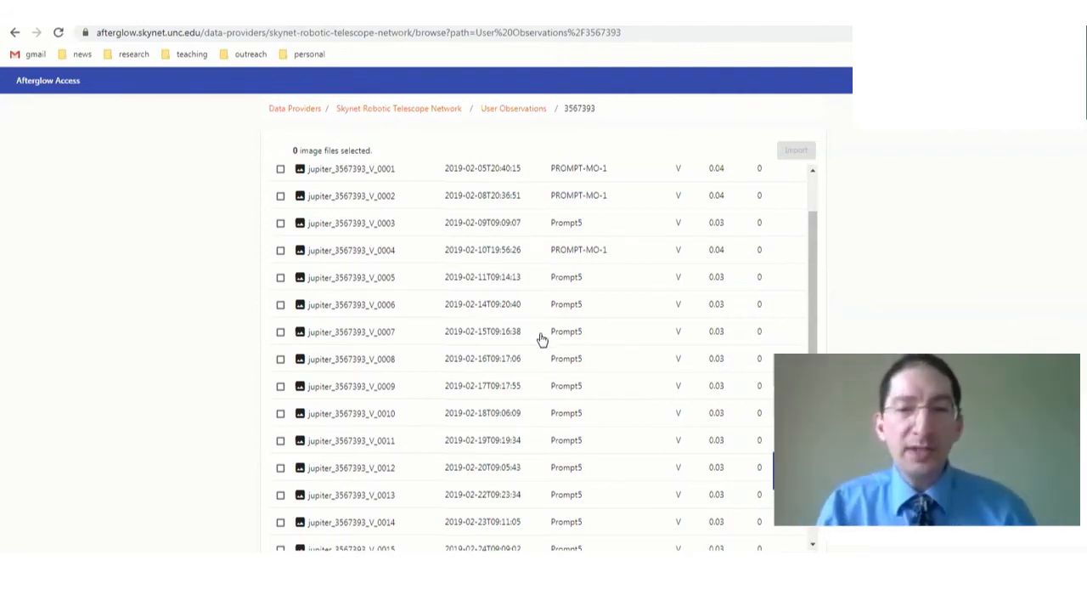
scroll(542, 338, "down", 3)
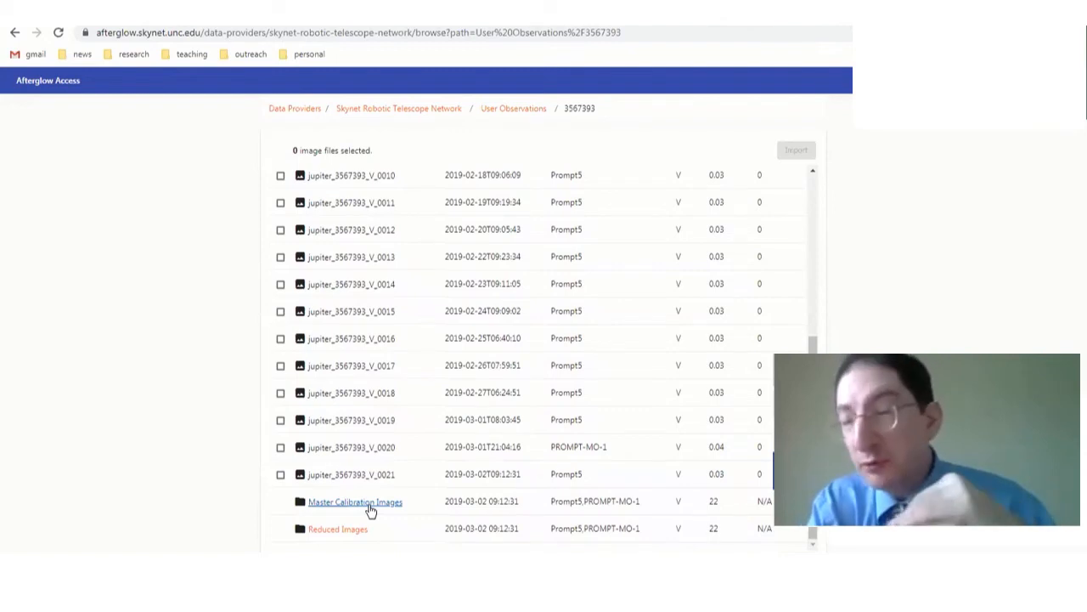
left_click(325, 531)
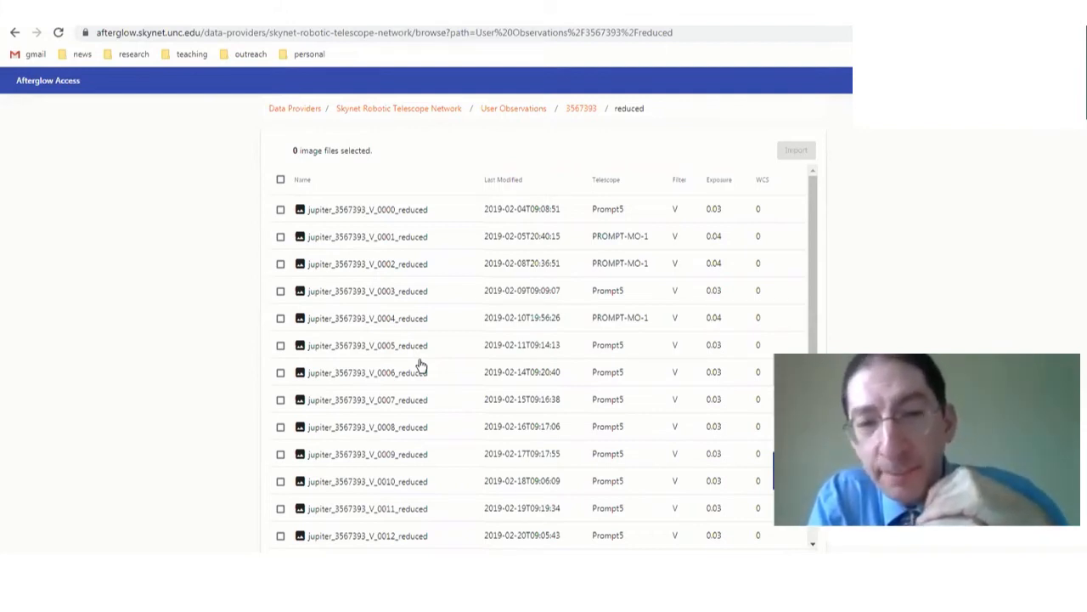
left_click(281, 181)
scroll(375, 303, "down", 3)
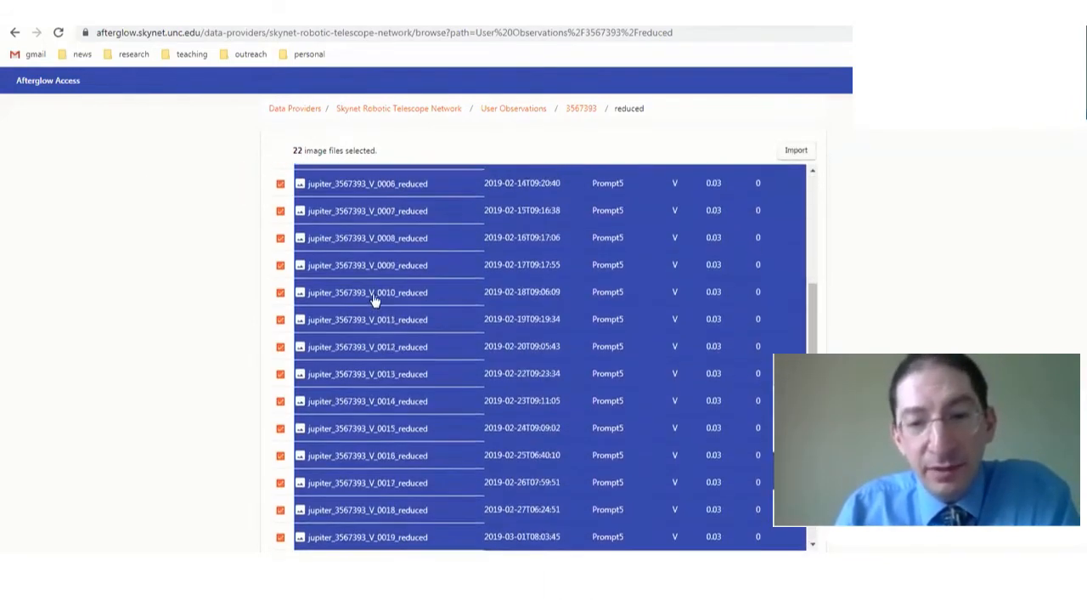
scroll(375, 302, "up", 3)
left_click(280, 180)
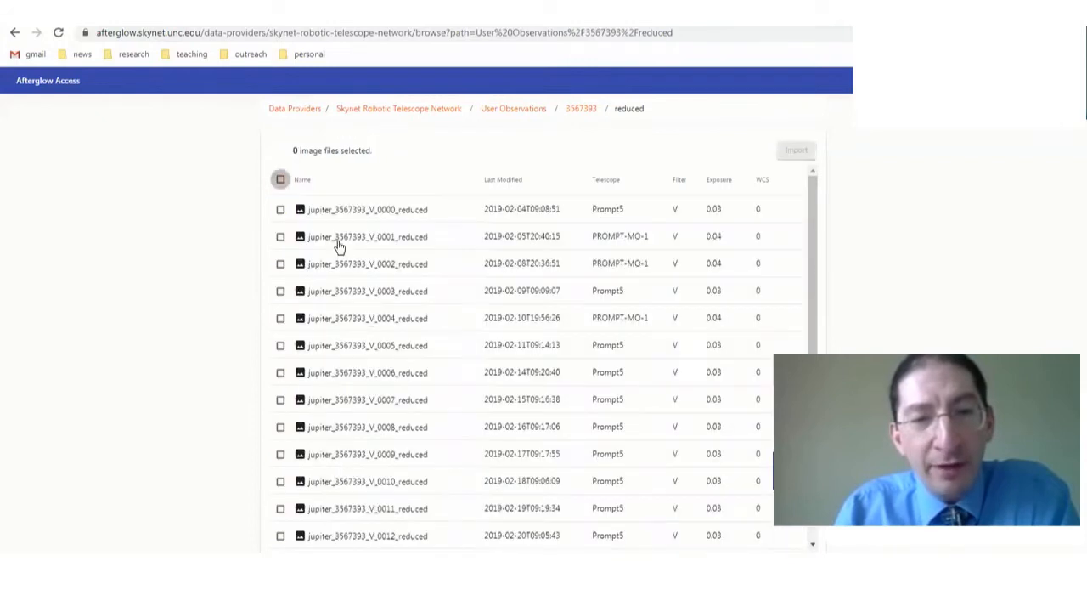
Select the image jupiter_3567393_V_0015_reduced and import it into the workbench
scroll(368, 316, "down", 2)
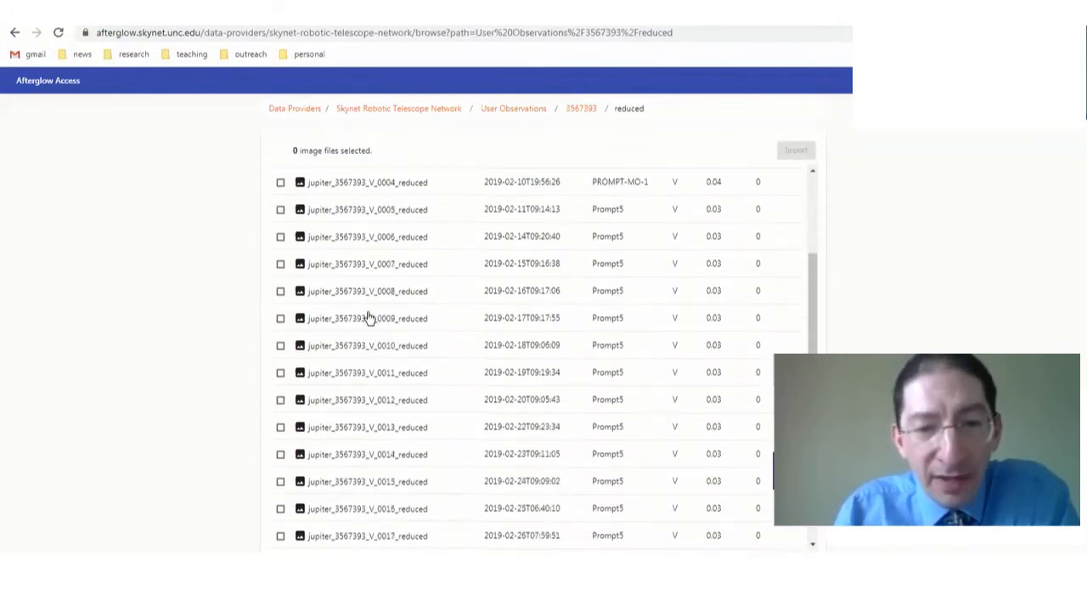
scroll(511, 336, "down", 1)
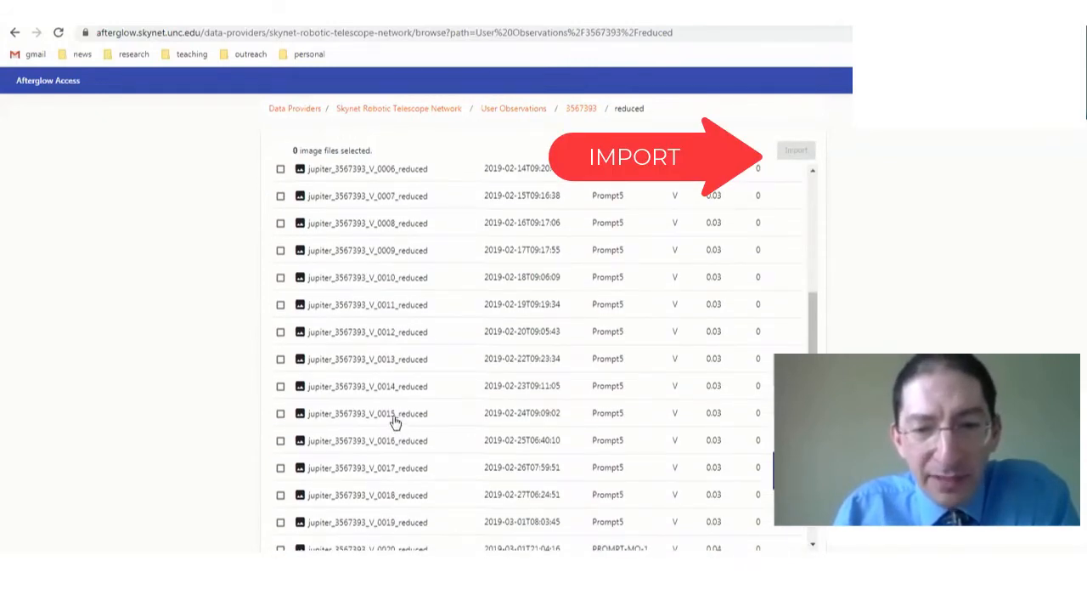
left_click(382, 416)
left_click(796, 150)
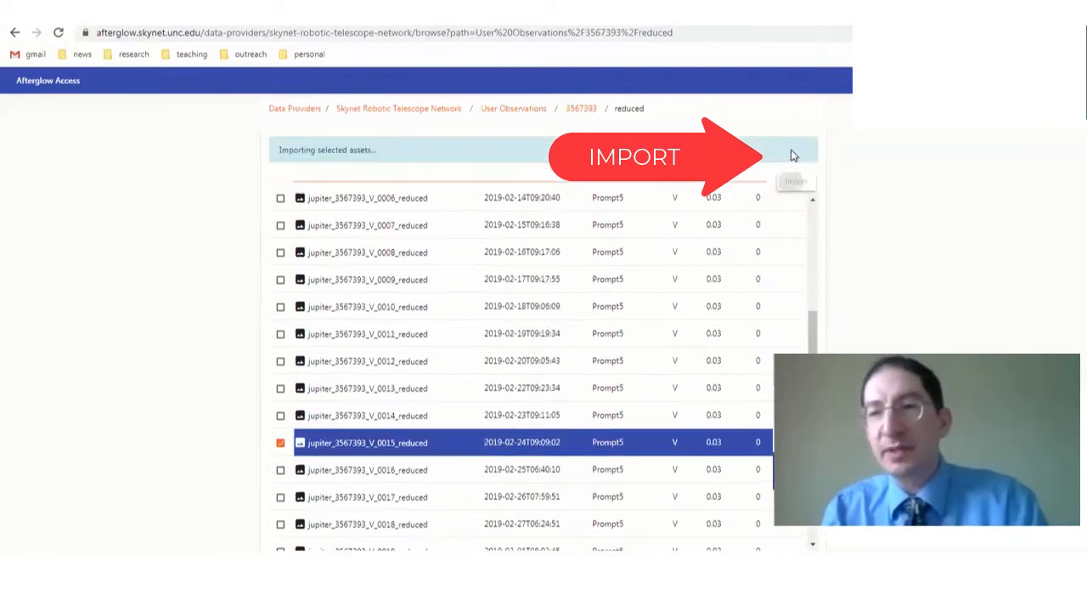
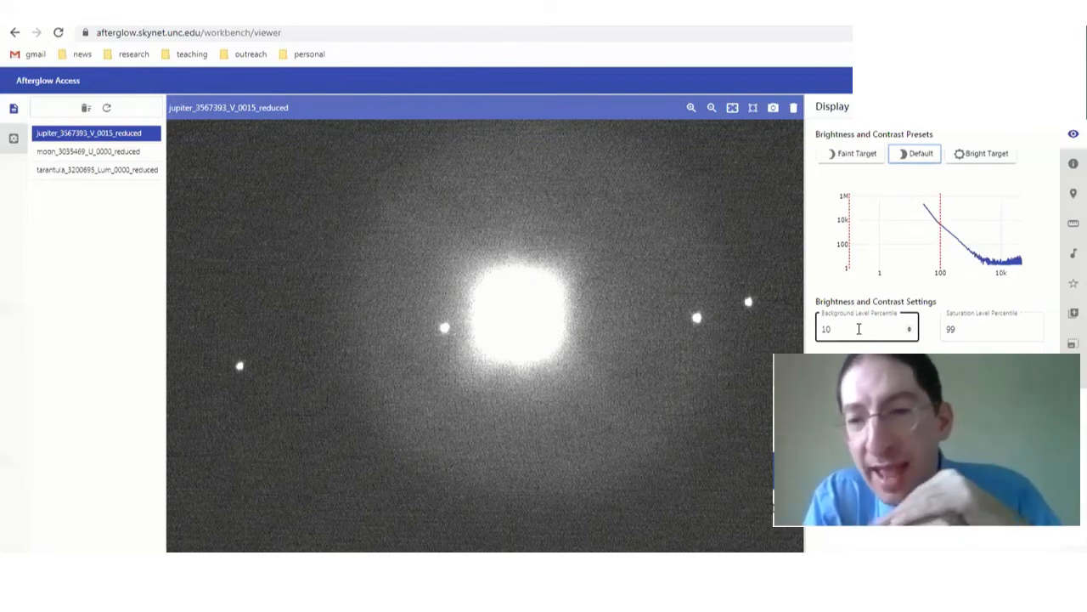
Apply the Bright Target brightness and contrast preset to the Jupiter image and enlarge the planet's disk
left_click(1026, 325)
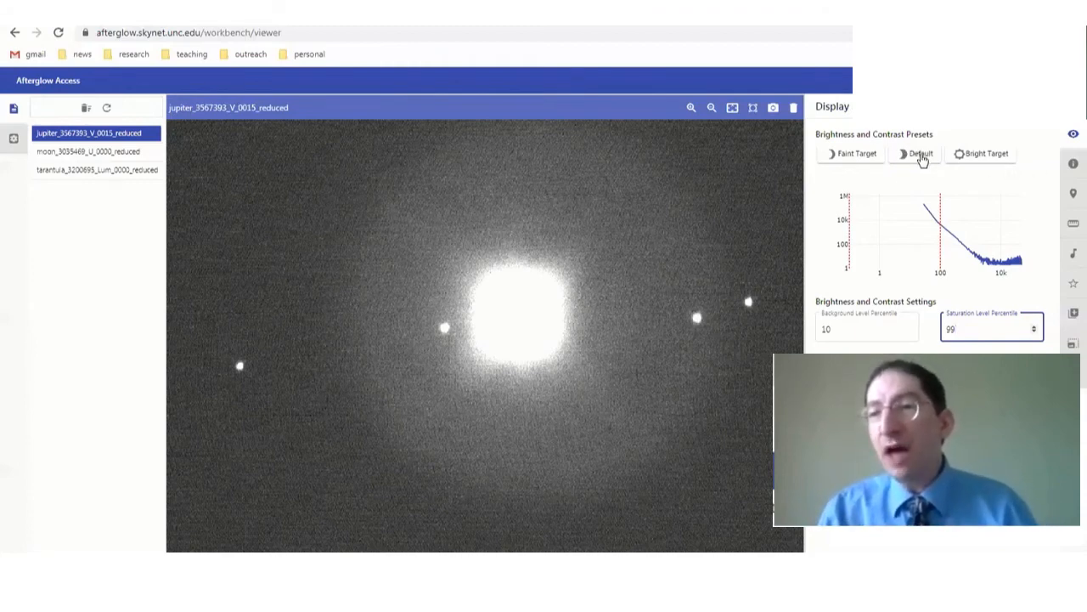
left_click(984, 159)
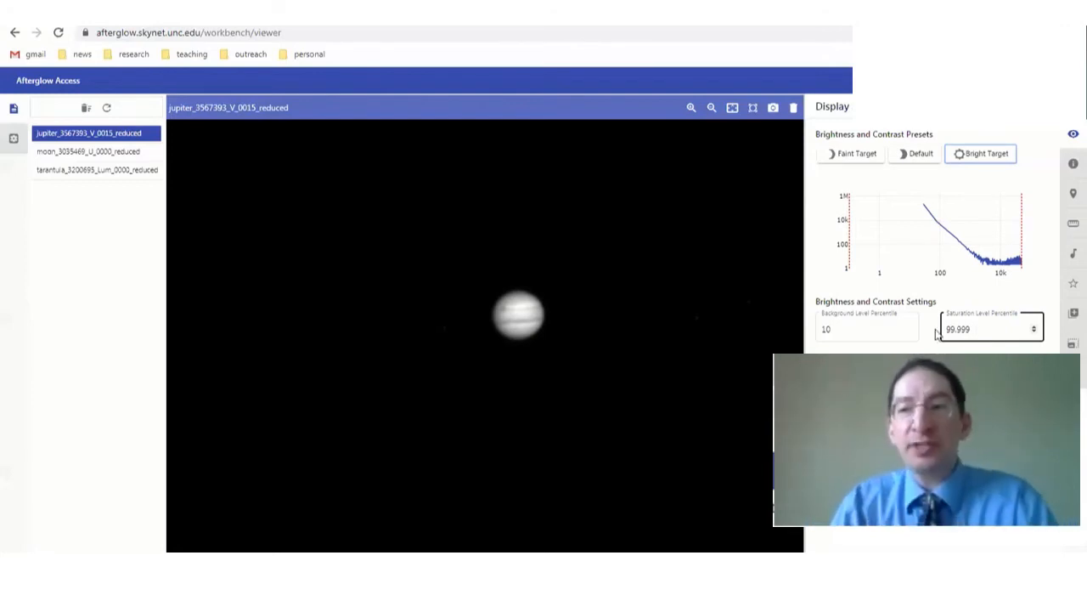
scroll(526, 329, "up", 6)
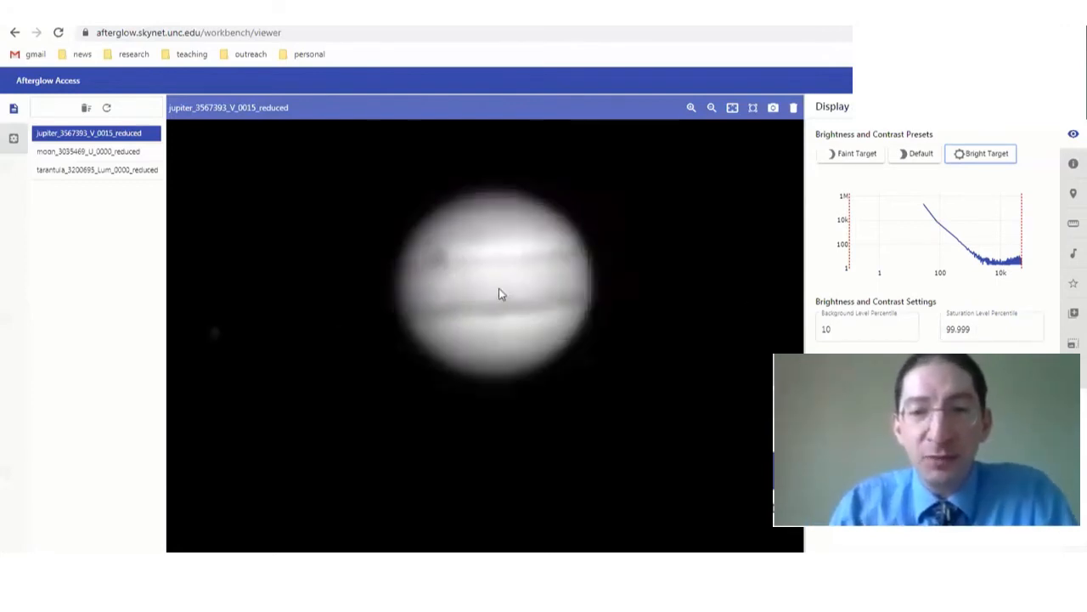
scroll(501, 340, "up", 2)
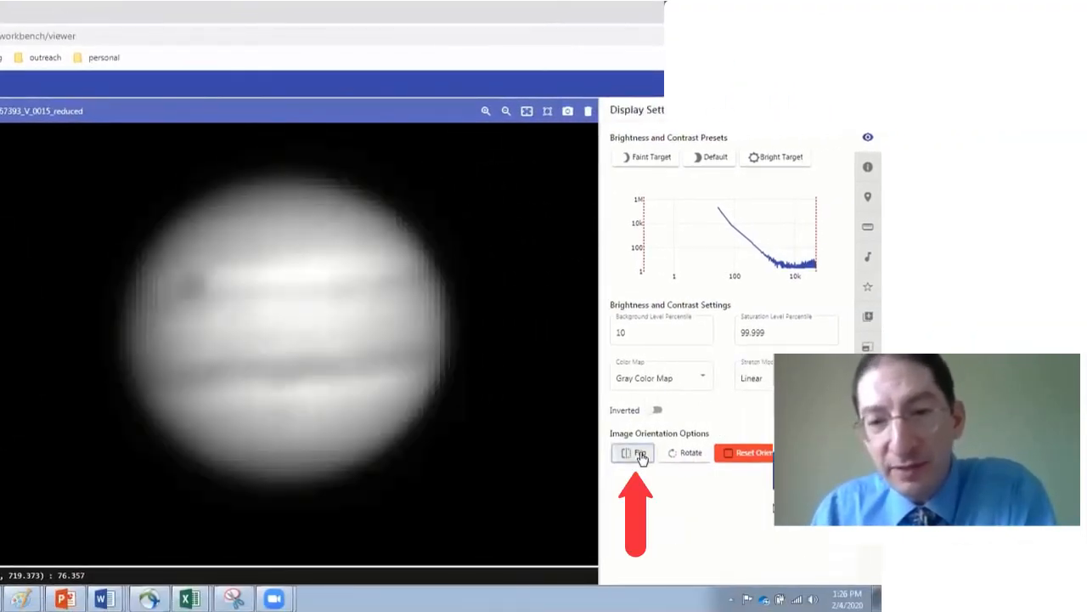
Rotate the Jupiter image by 180 degrees and download a snapshot of the centred planet
left_click(682, 455)
left_click(683, 455)
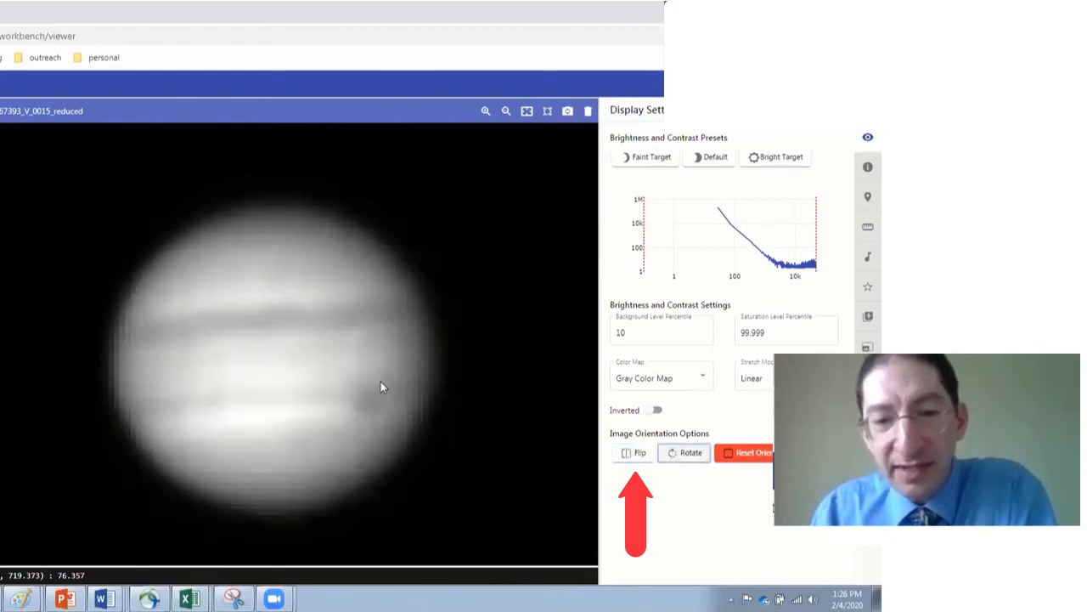
left_click_drag(281, 357, 286, 342)
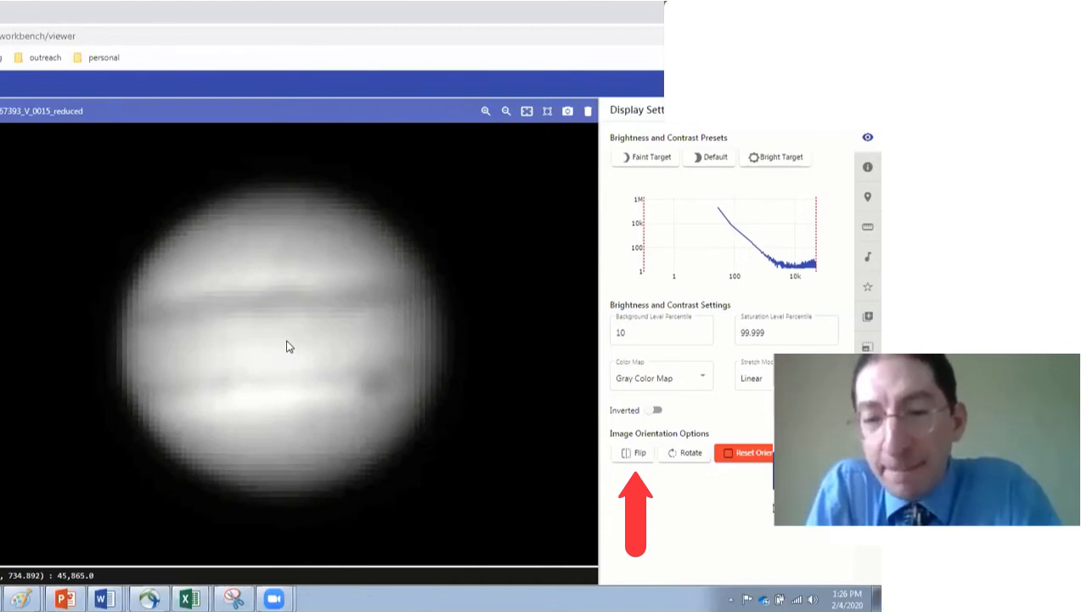
scroll(287, 346, "up", 1)
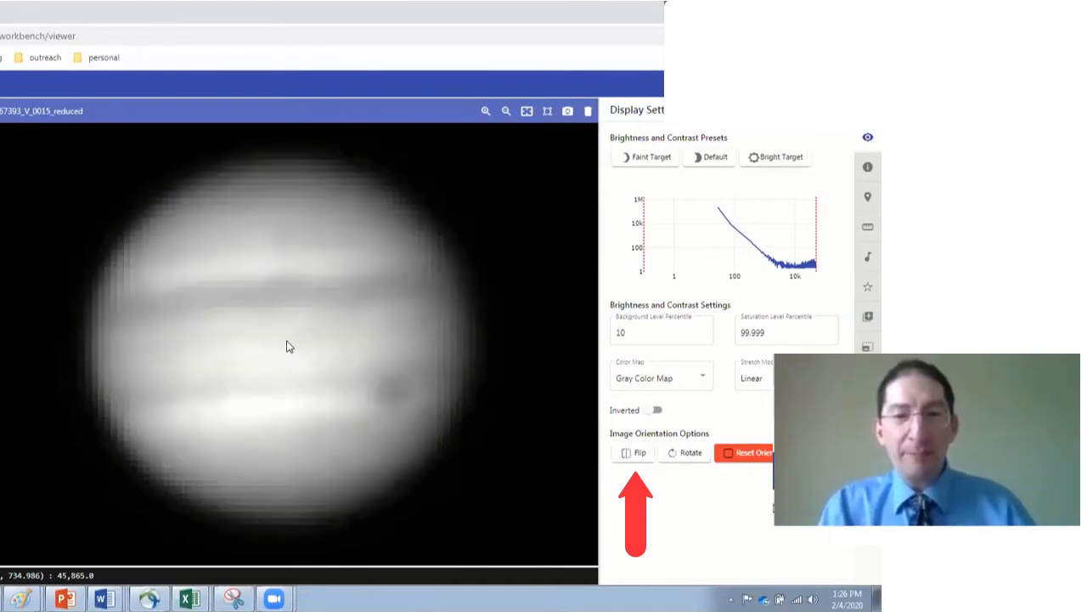
left_click_drag(287, 343, 294, 345)
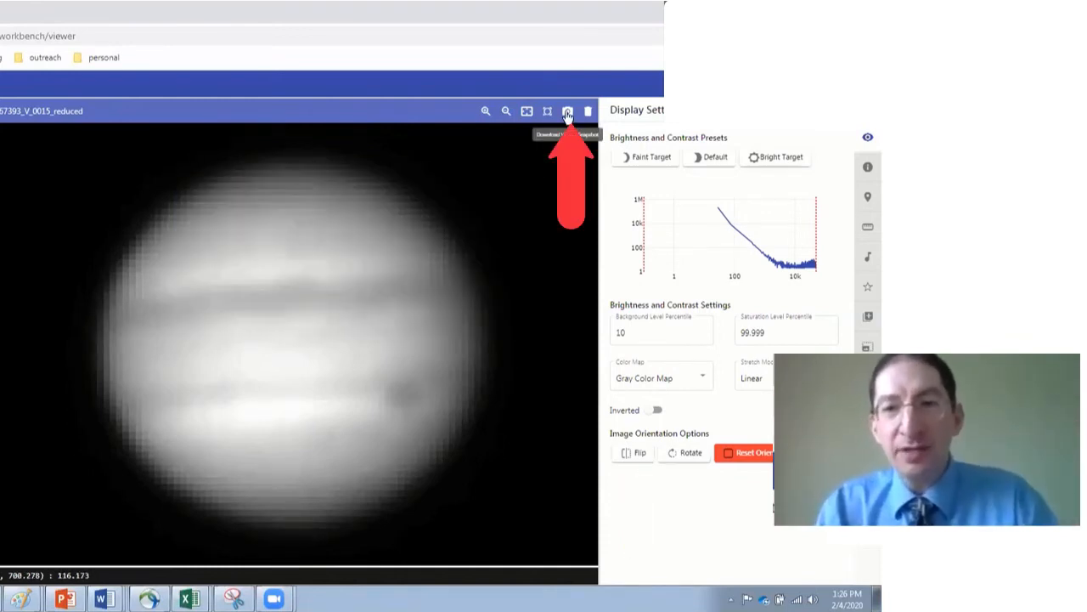
left_click(568, 113)
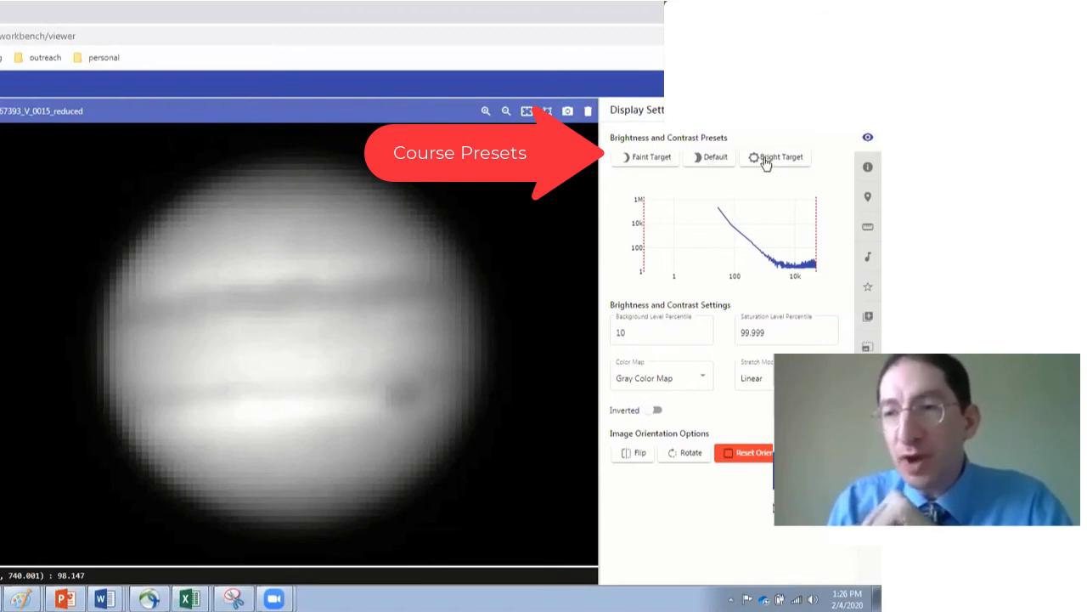
Apply the Default brightness and contrast preset and frame Jupiter together with its moons
left_click(705, 159)
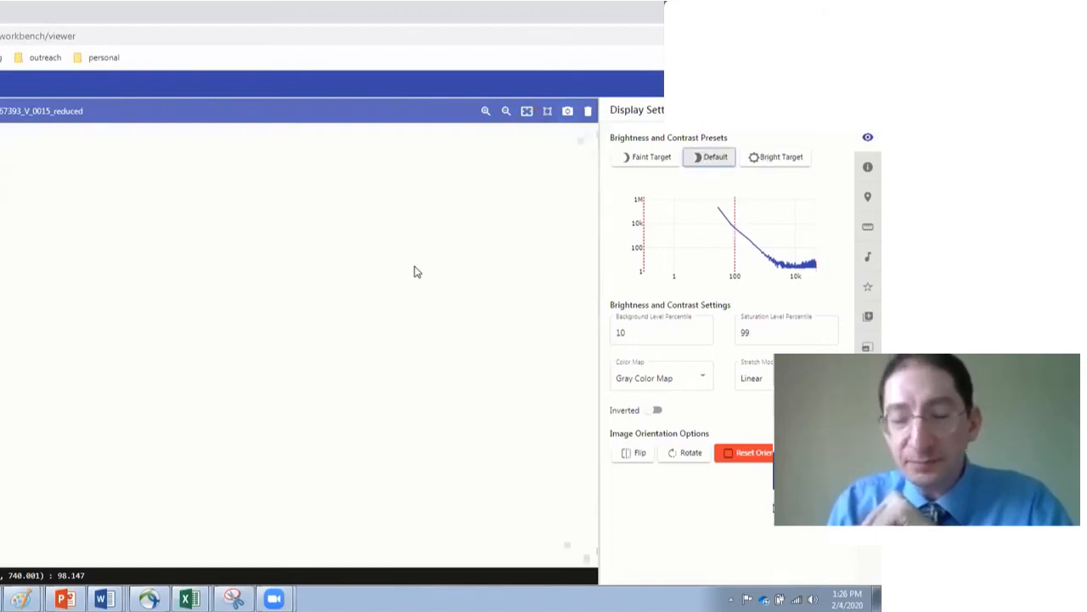
scroll(339, 277, "down", 4)
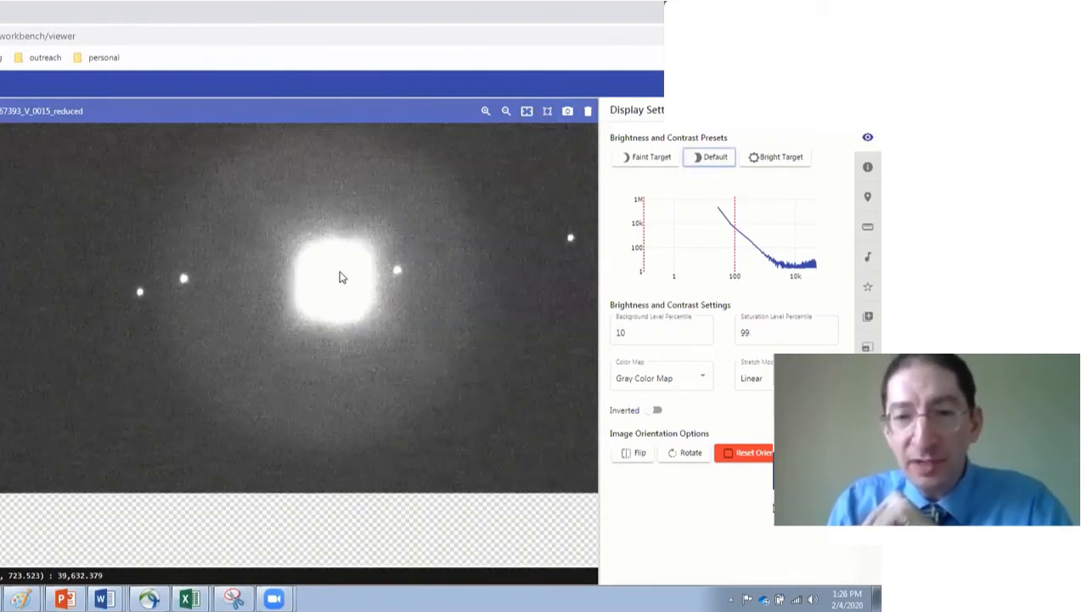
left_click_drag(333, 274, 280, 312)
scroll(285, 311, "up", 1)
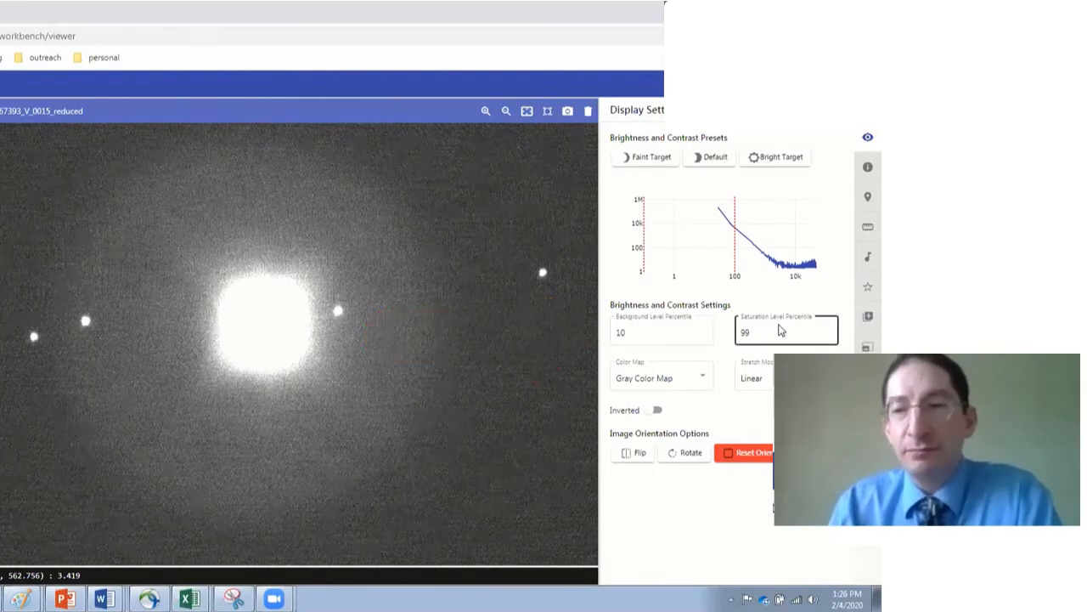
Try lowering the Background Level Percentile of the Jupiter image gradually to 0.0268
left_click(703, 337)
left_click(703, 336)
left_click(703, 336)
left_click(703, 337)
left_click(703, 336)
left_click(703, 336)
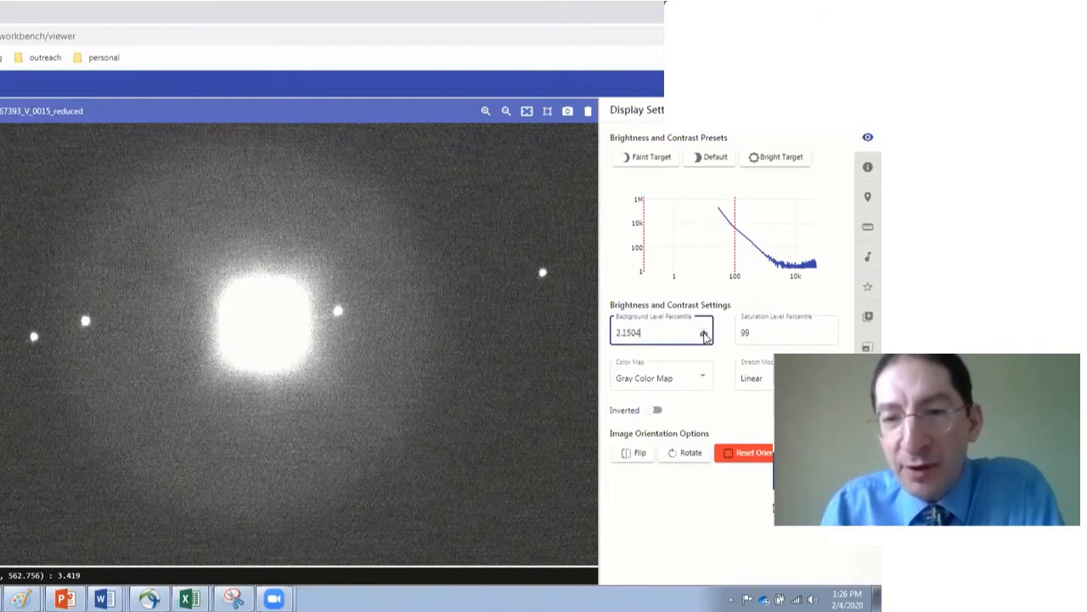
left_click(704, 336)
left_click(703, 336)
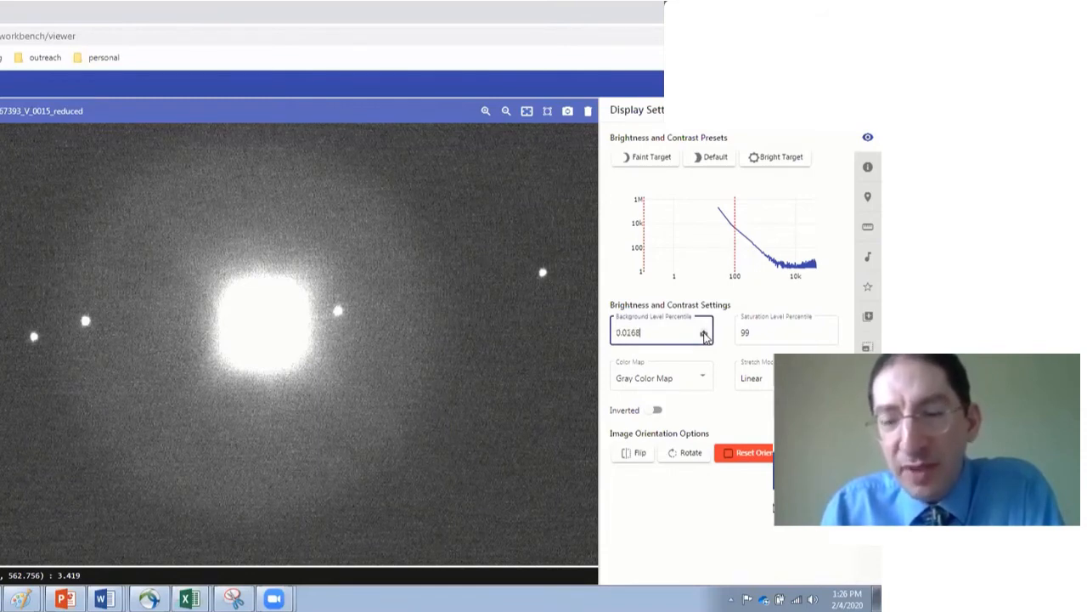
Try a Background Level Percentile of 93 on the Jupiter image, and restore the Default preset
left_click(703, 337)
left_click(703, 337)
left_click(703, 336)
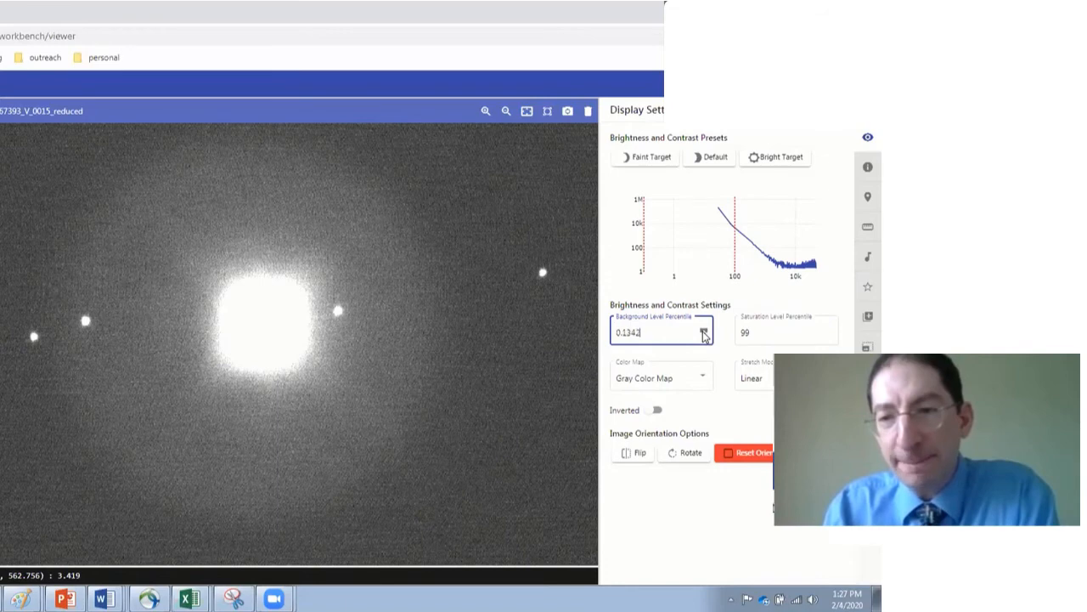
left_click(703, 332)
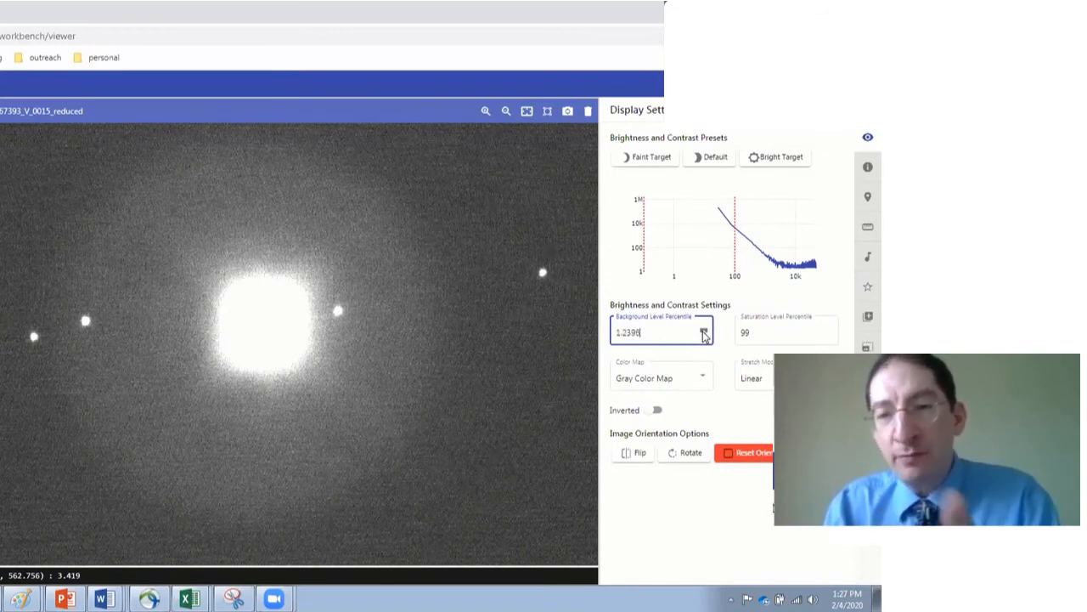
left_click_drag(703, 333, 704, 333)
left_click(704, 332)
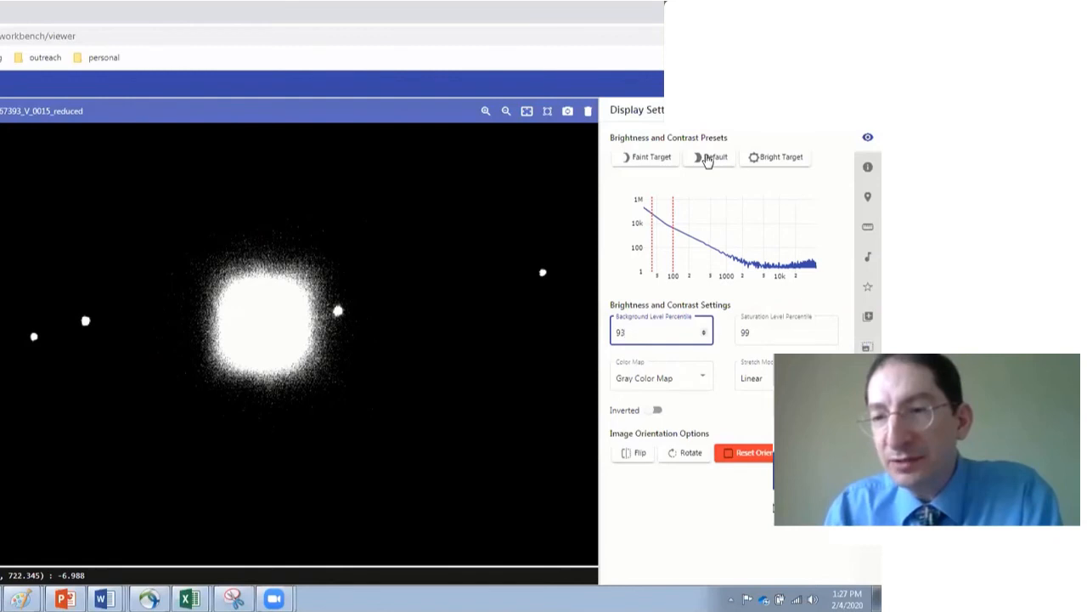
left_click(708, 158)
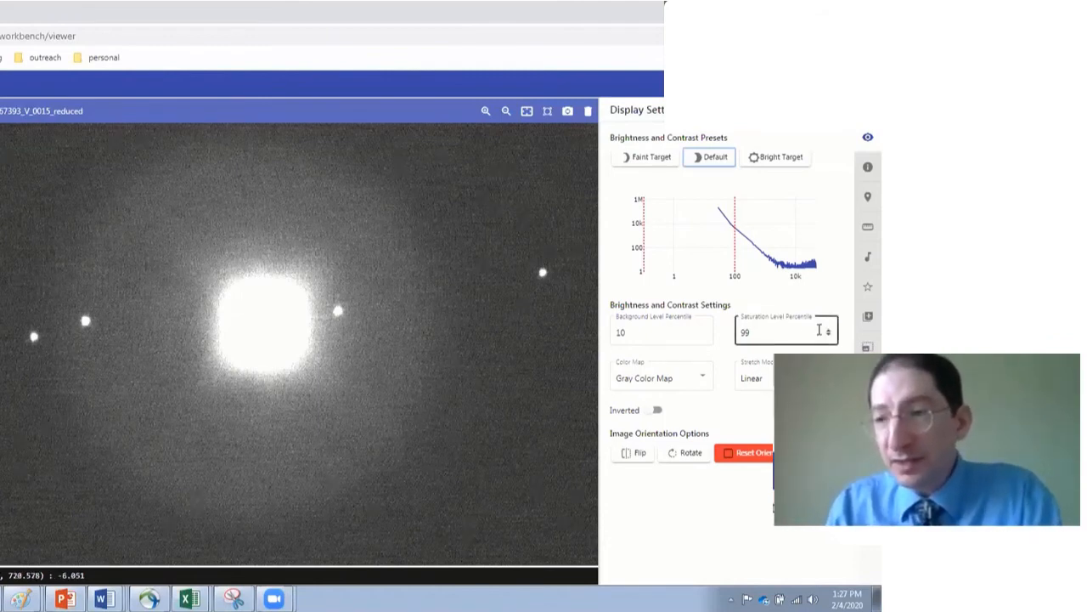
Try raising the Saturation Level Percentile of the Jupiter image gradually to 99.6584
left_click(830, 331)
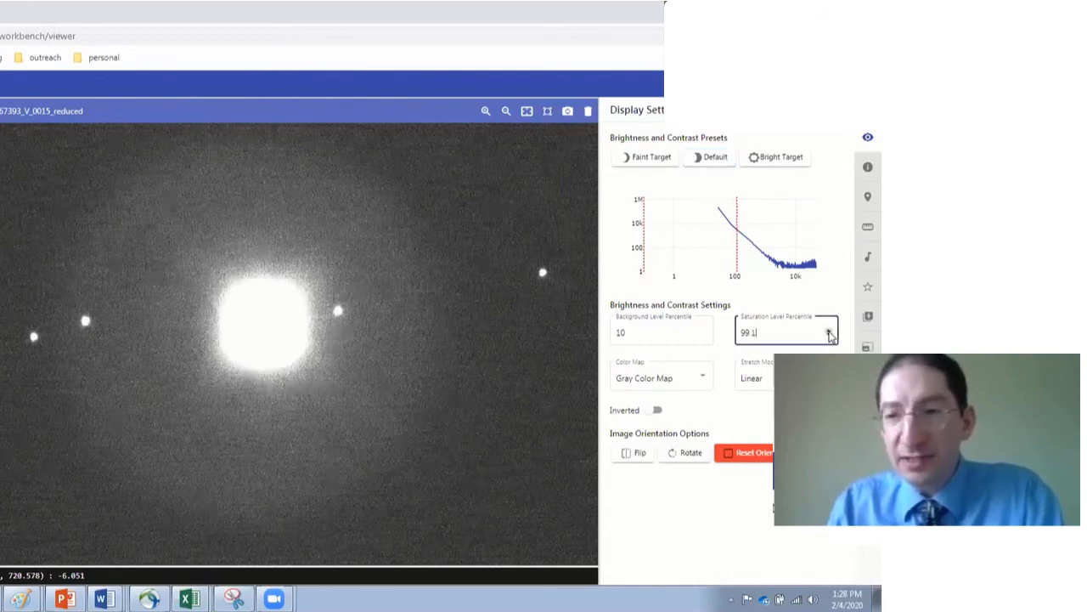
left_click(830, 331)
left_click(829, 331)
left_click(829, 331)
left_click(829, 332)
left_click(829, 332)
left_click(829, 332)
left_click(829, 331)
left_click(829, 331)
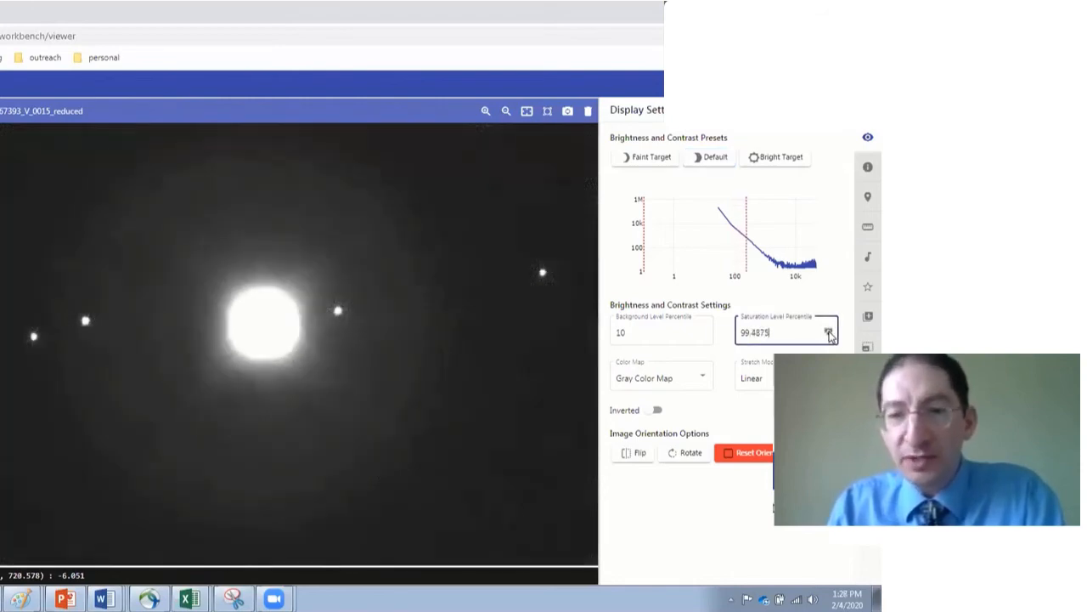
left_click(829, 331)
left_click(829, 331)
left_click(830, 331)
left_click(829, 331)
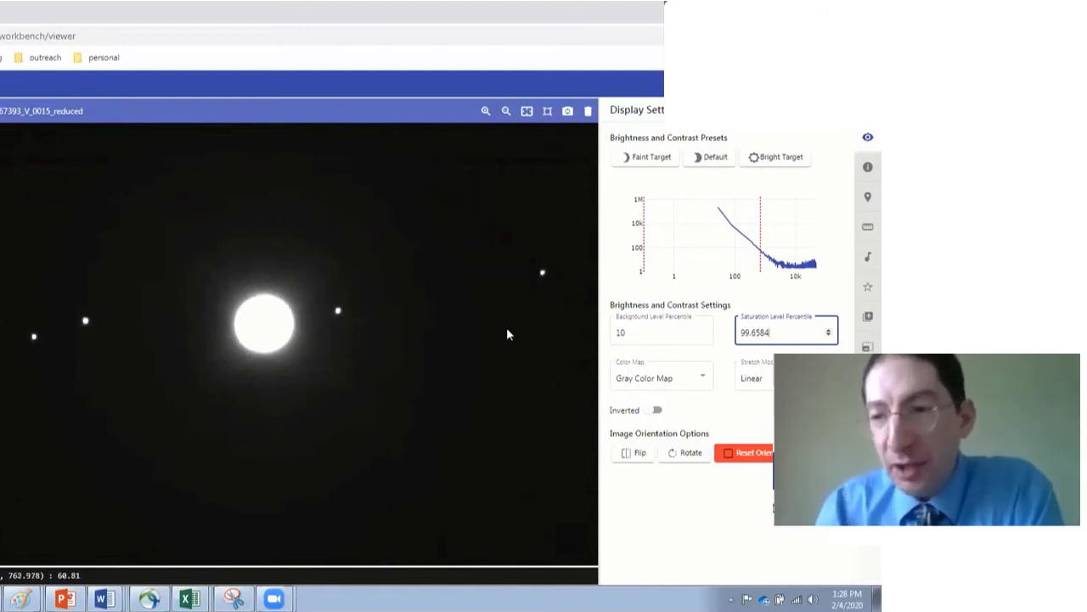
Try raising Jupiter's Saturation Level Percentile further to 99.9955, and examine the planet's disk close up
left_click(830, 330)
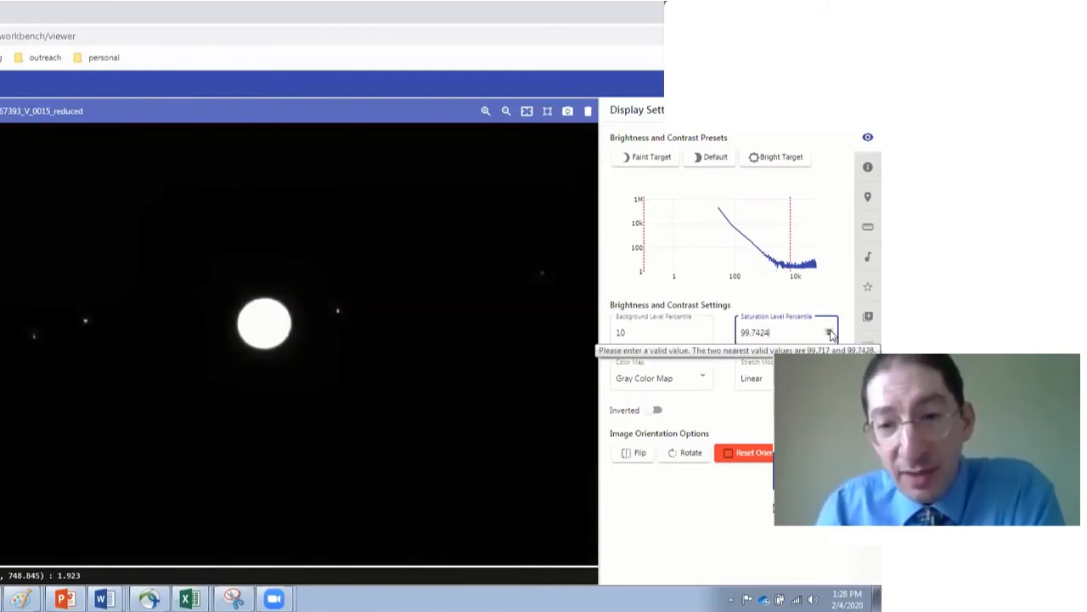
left_click(830, 330)
left_click(830, 331)
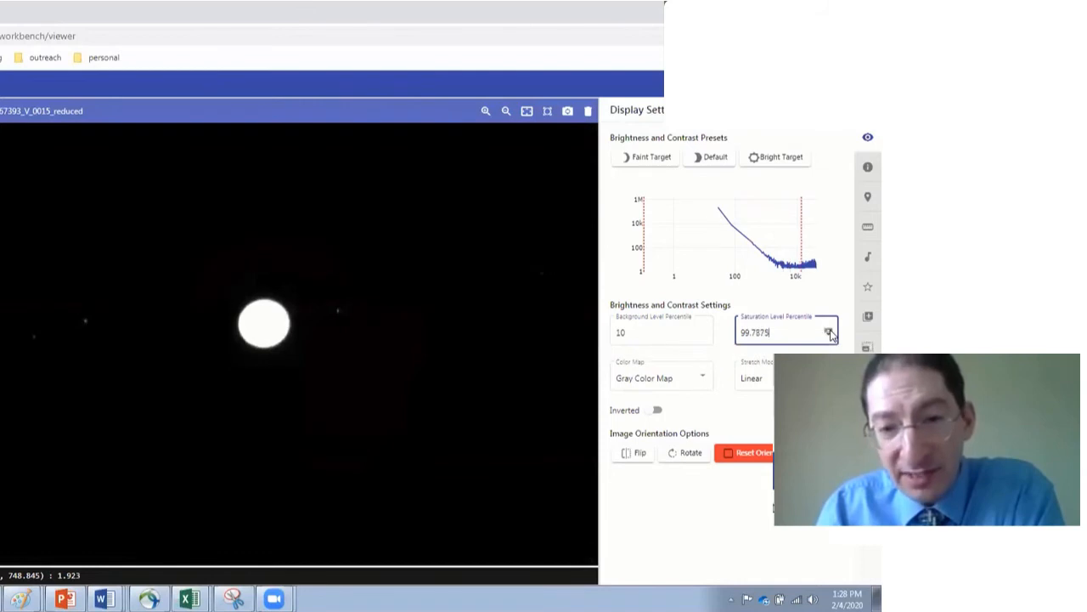
left_click(830, 330)
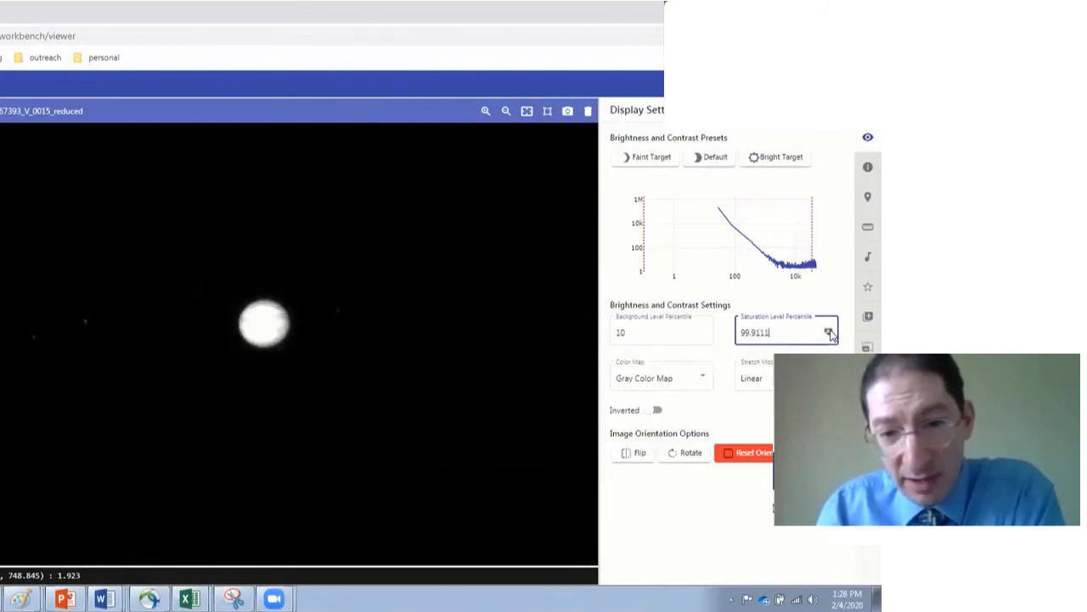
left_click(830, 330)
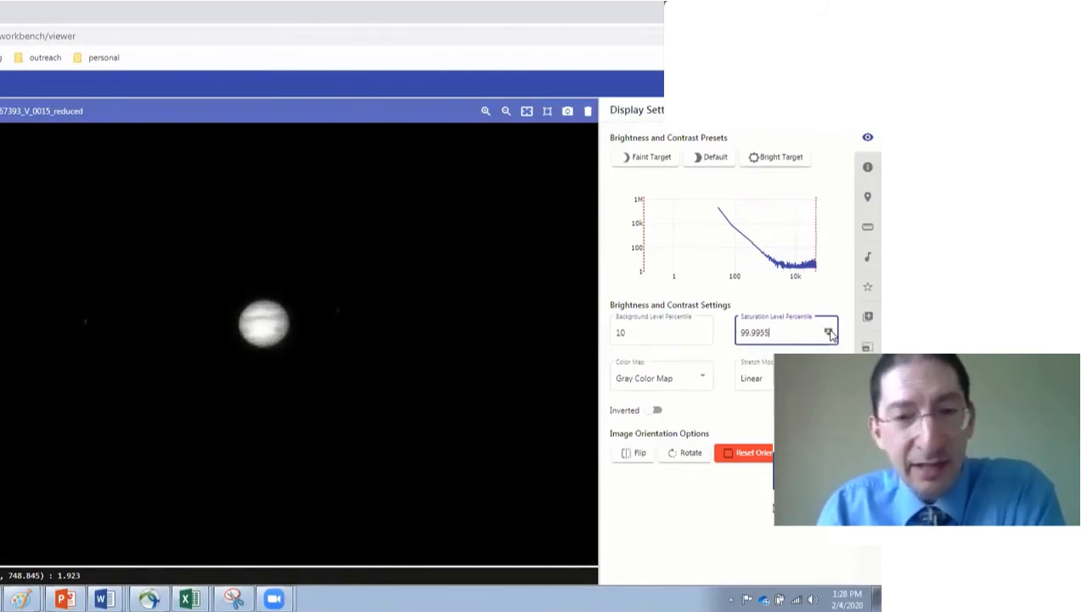
scroll(284, 327, "up", 3)
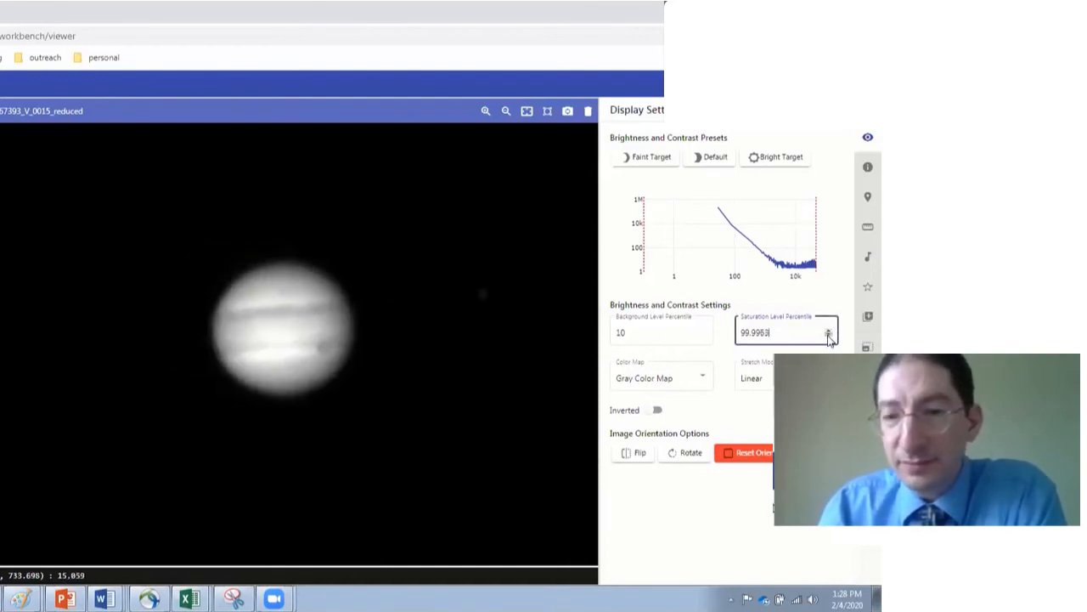
Apply the Bright Target preset to the Jupiter image and lower its Saturation Level Percentile to 99.665
left_click(763, 158)
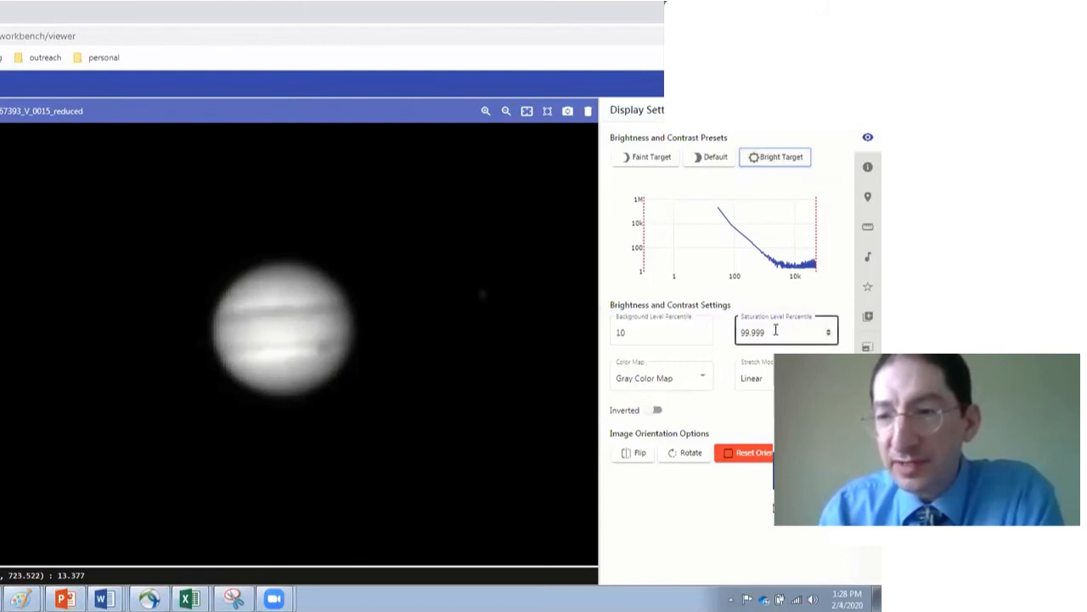
left_click(829, 336)
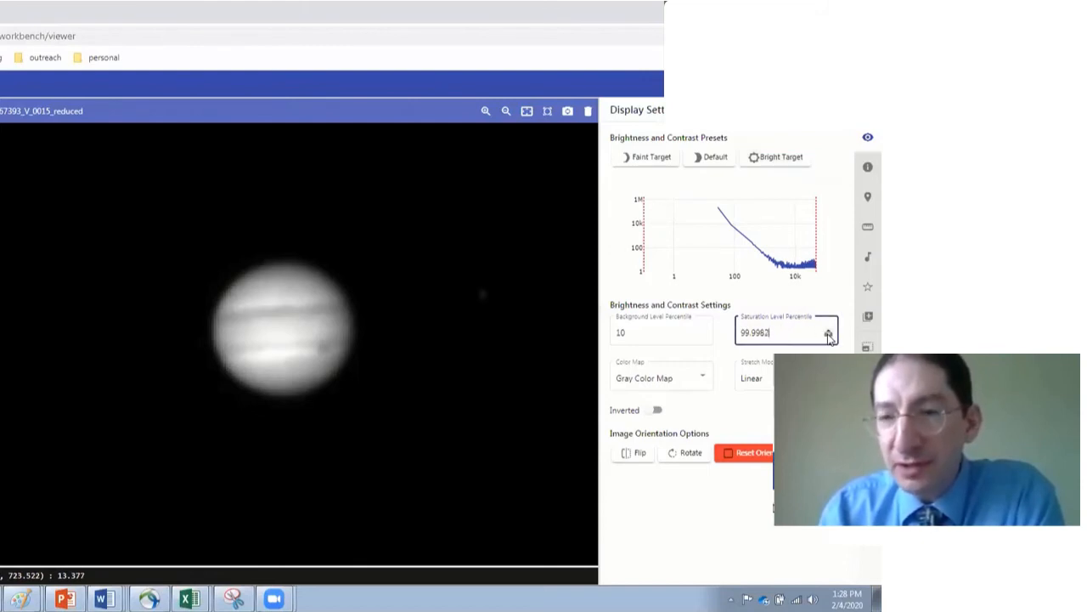
left_click(829, 336)
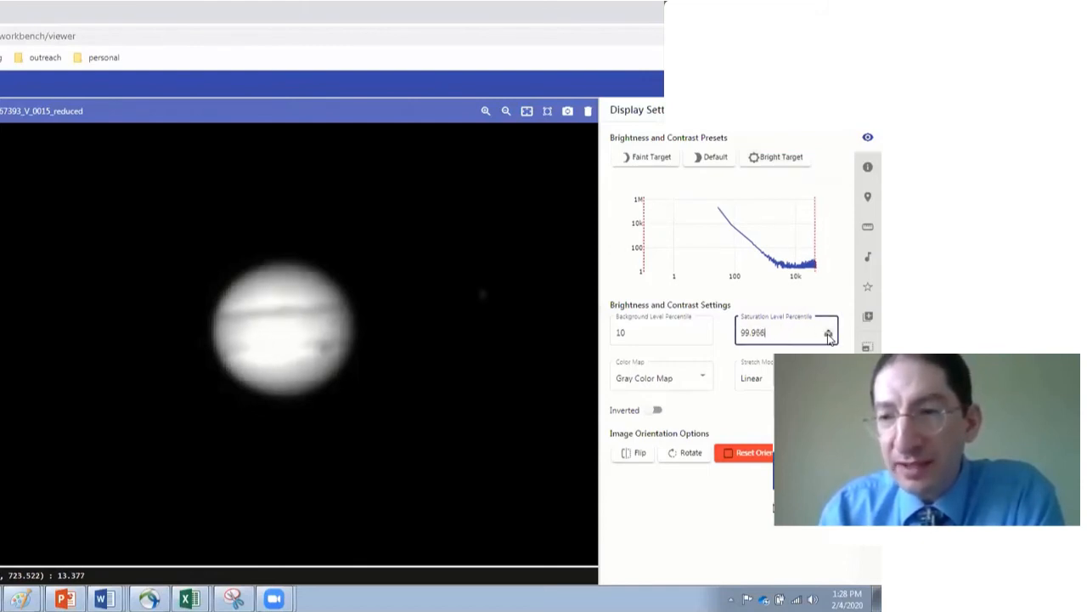
left_click(828, 336)
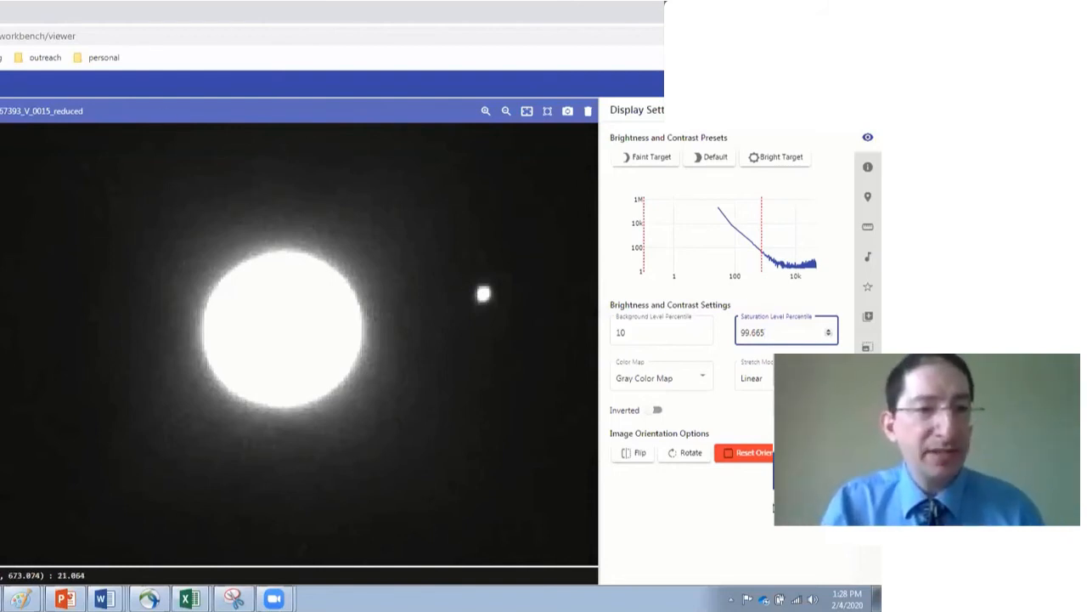
Switch to the tarantula_3200695_Lum_0000_reduced image and frame the nebula around its bright core
left_click(2, 298)
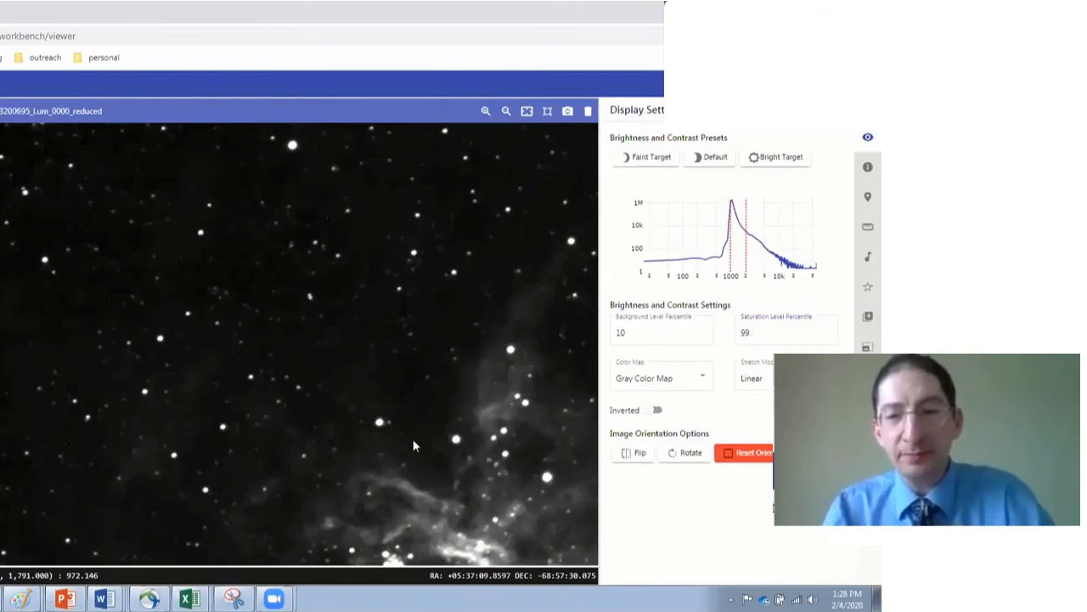
left_click_drag(414, 445, 239, 224)
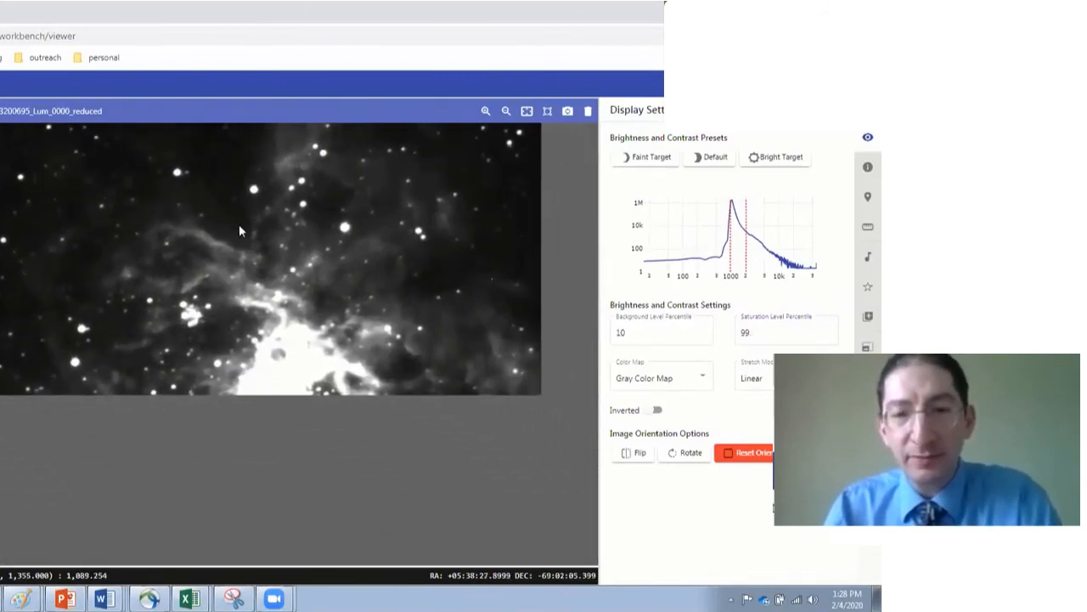
left_click(522, 111)
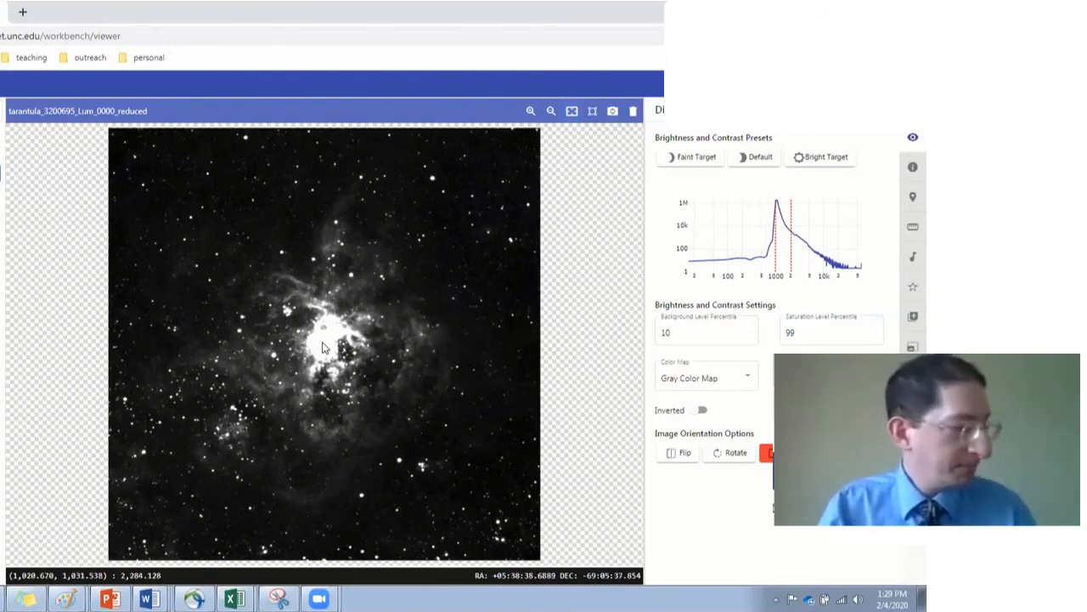
scroll(323, 347, "up", 3)
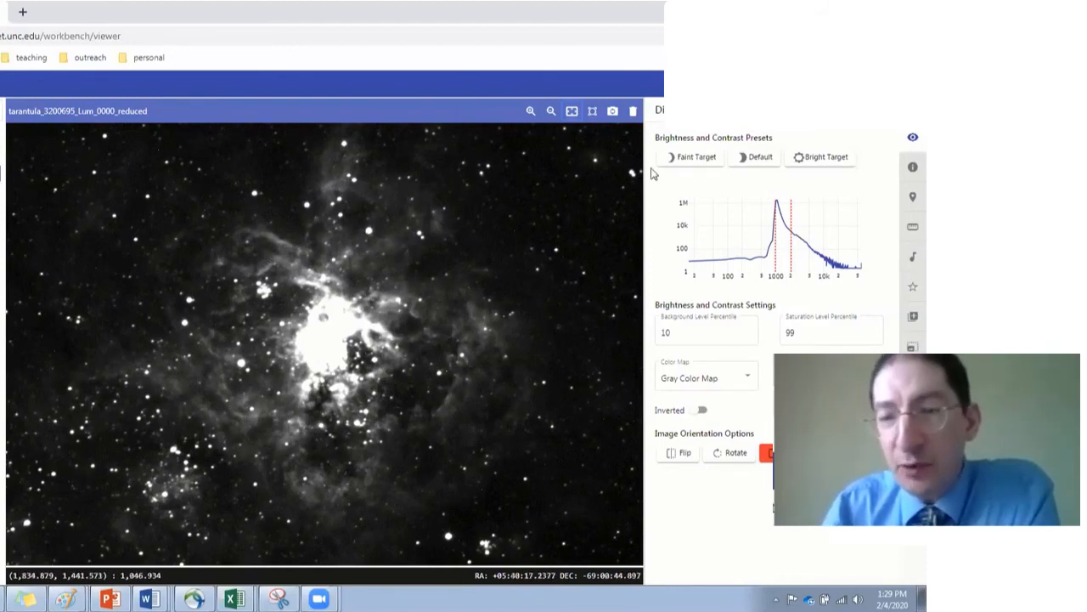
Compare the Bright Target, Default and Faint Target presets on the Tarantula Nebula image
left_click(821, 158)
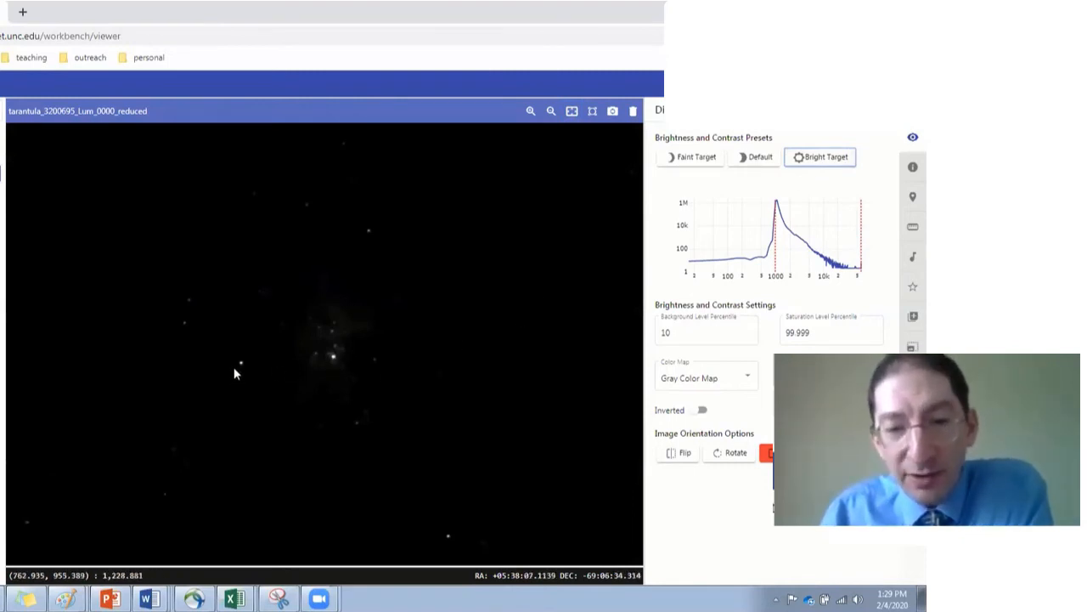
left_click(761, 159)
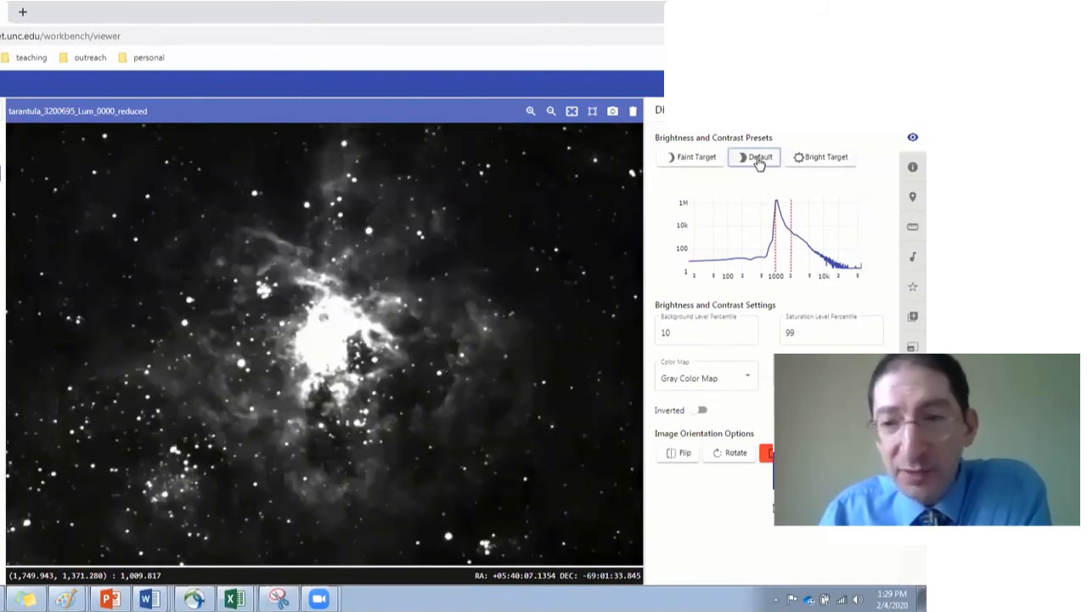
left_click(704, 162)
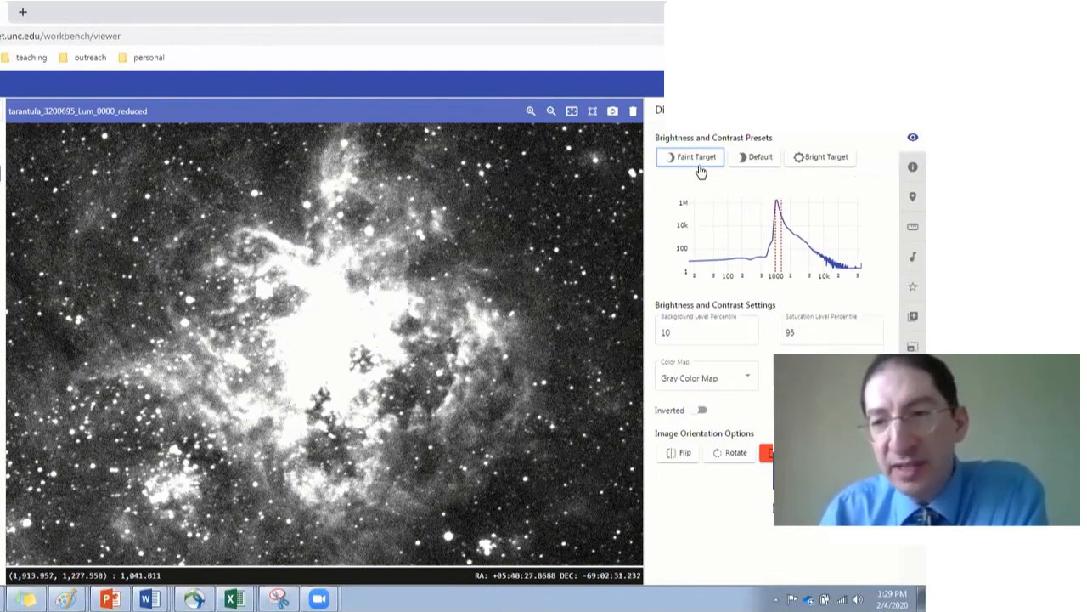
Try raising and lowering the nebula's Saturation Level Percentile, ending at 98.2034, and restore the Default preset
left_click(875, 331)
left_click(875, 330)
left_click(875, 331)
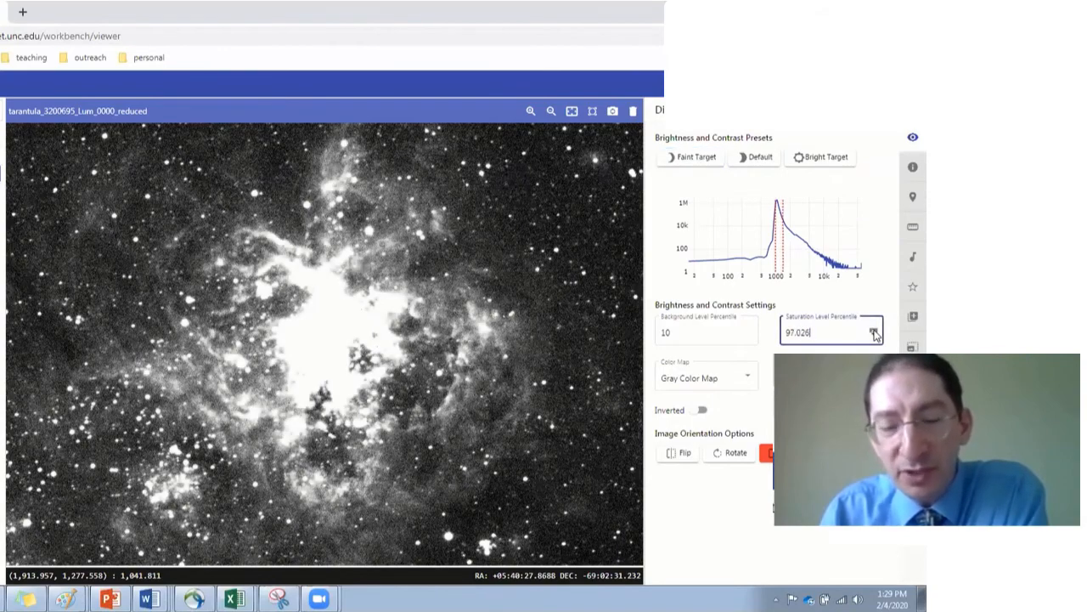
left_click(875, 331)
left_click(875, 330)
left_click(875, 330)
left_click(875, 330)
left_click(875, 331)
left_click(875, 330)
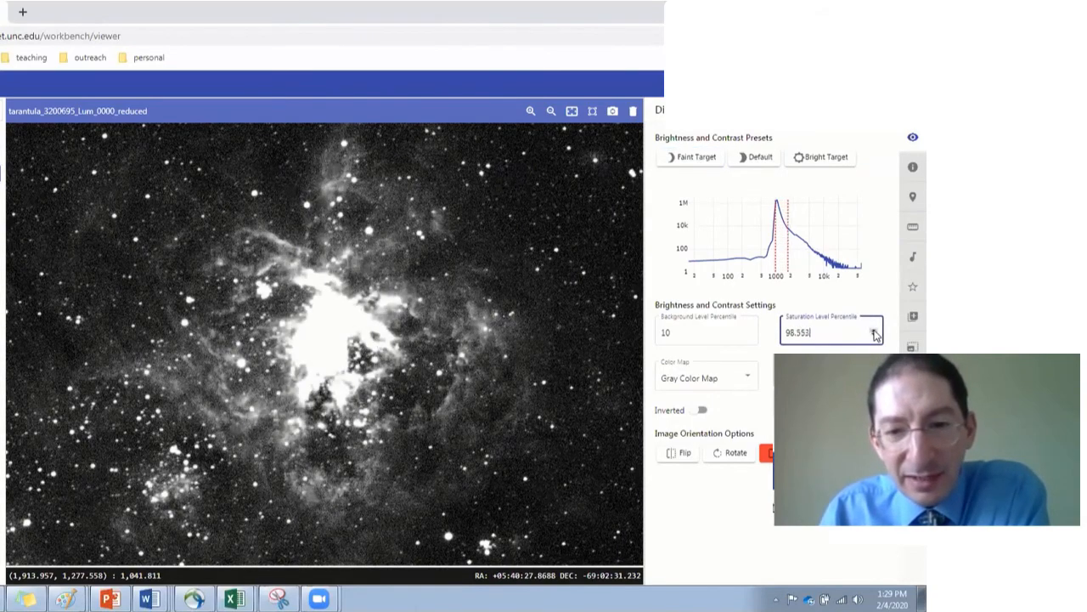
left_click(875, 331)
left_click(875, 330)
left_click(874, 336)
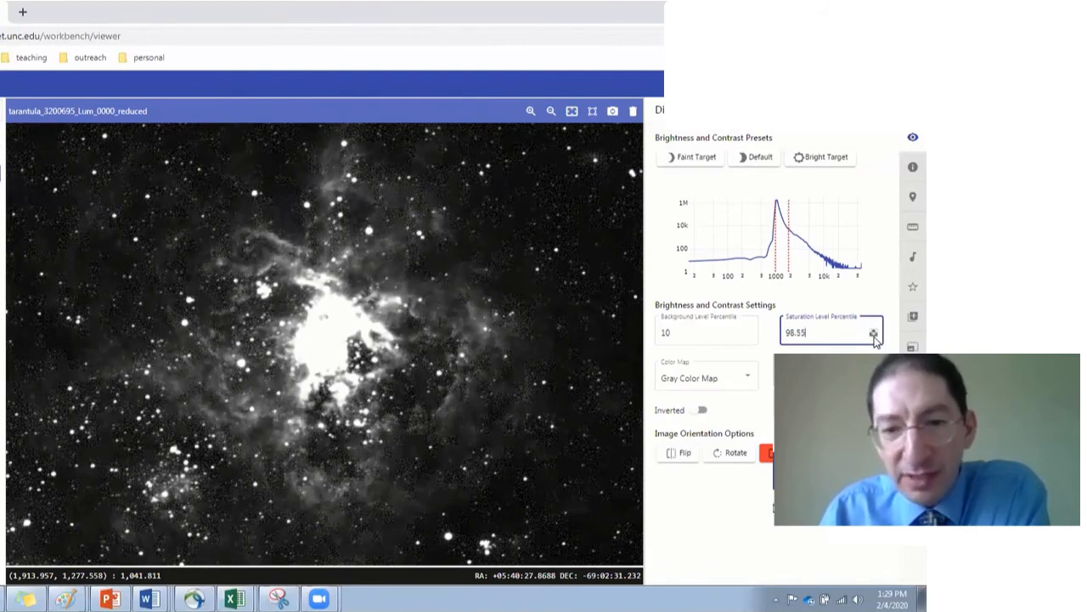
left_click(874, 336)
left_click(875, 336)
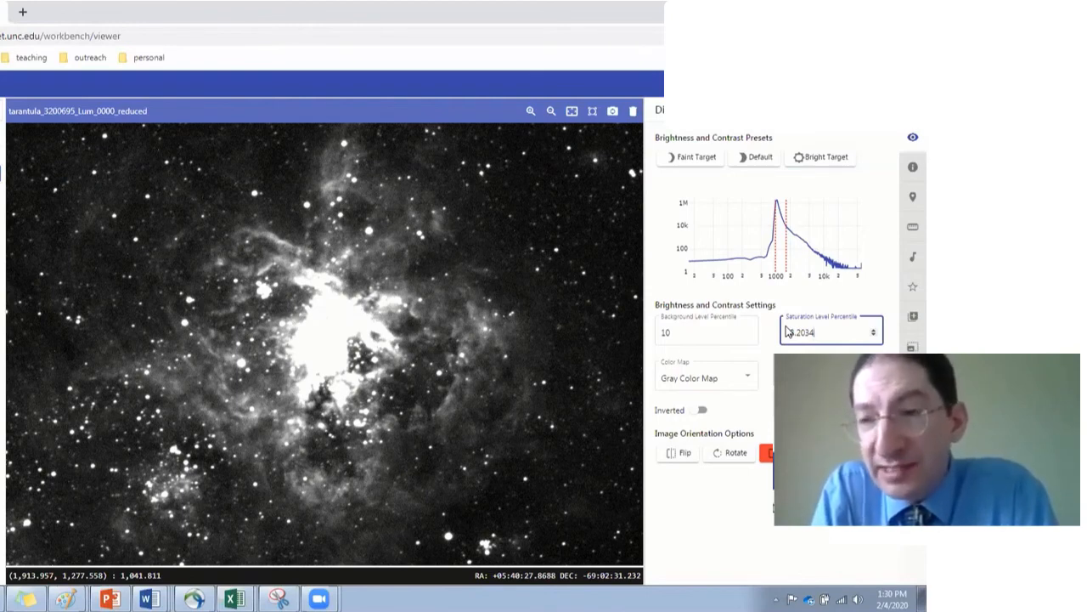
left_click(754, 157)
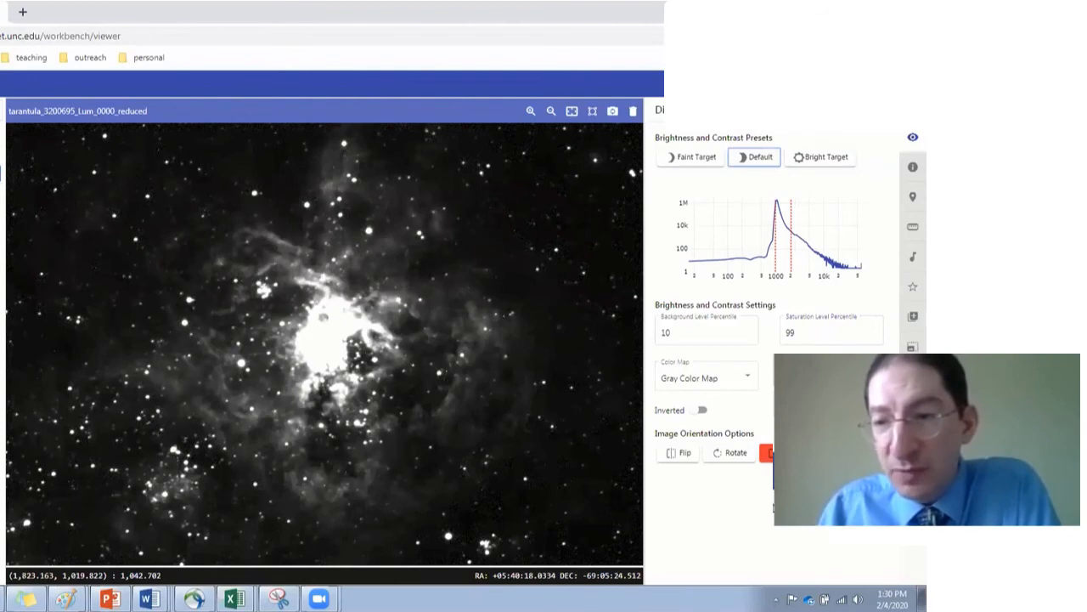
Set the nebula image's Stretch Mode to Logarithmic and raise its Background Level Percentile to 61.989
left_click(831, 376)
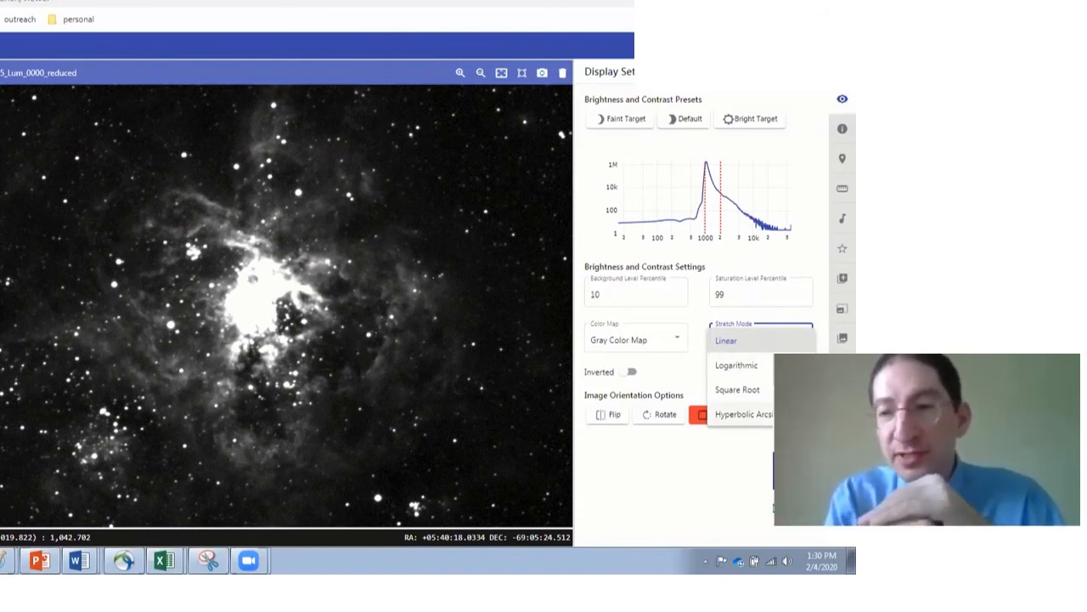
left_click(766, 366)
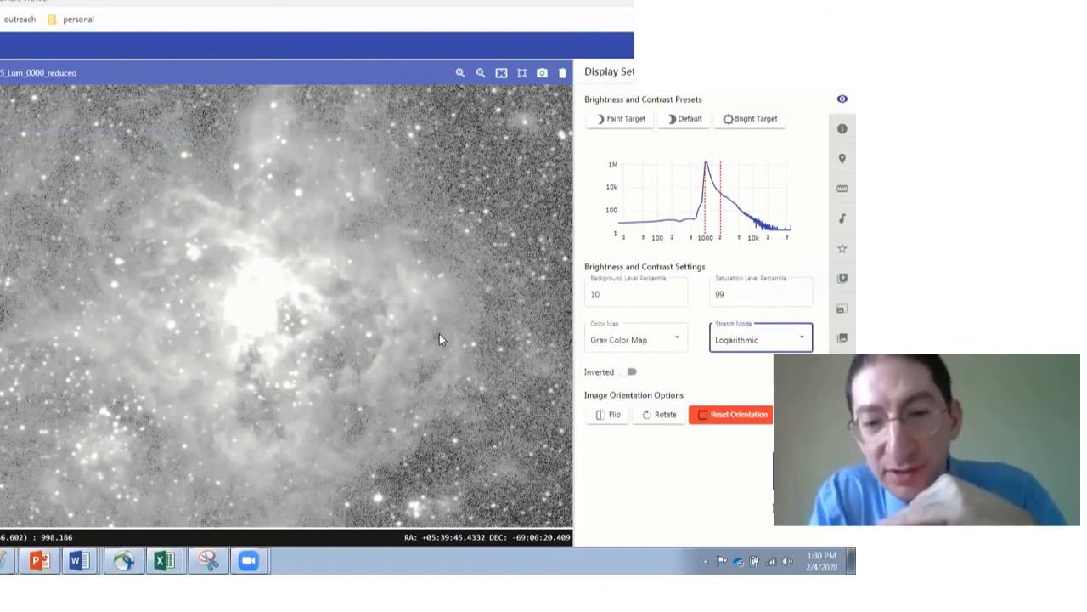
left_click(679, 292)
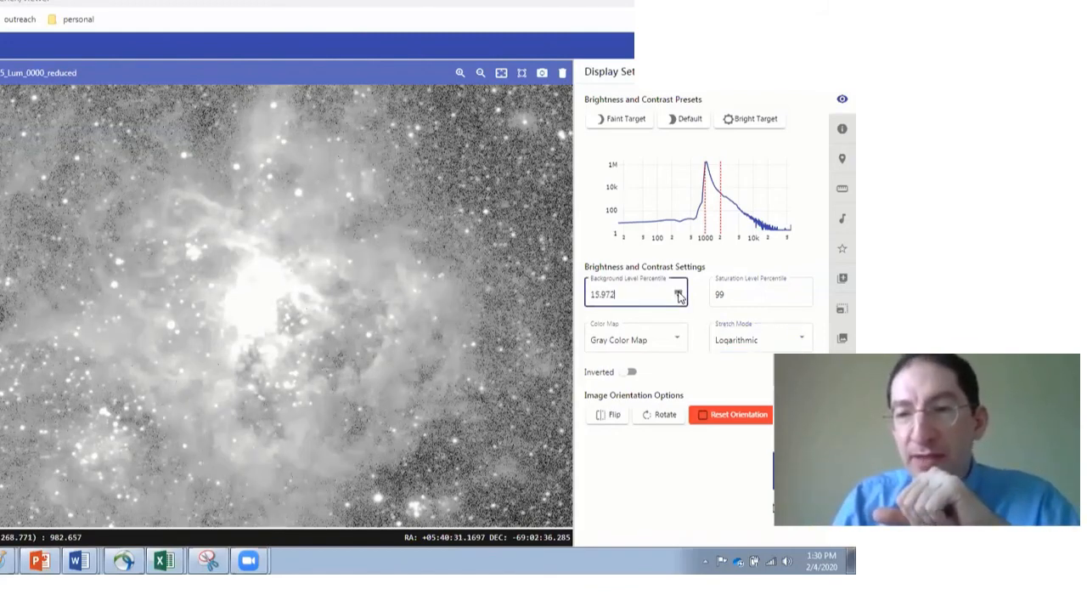
left_click(679, 293)
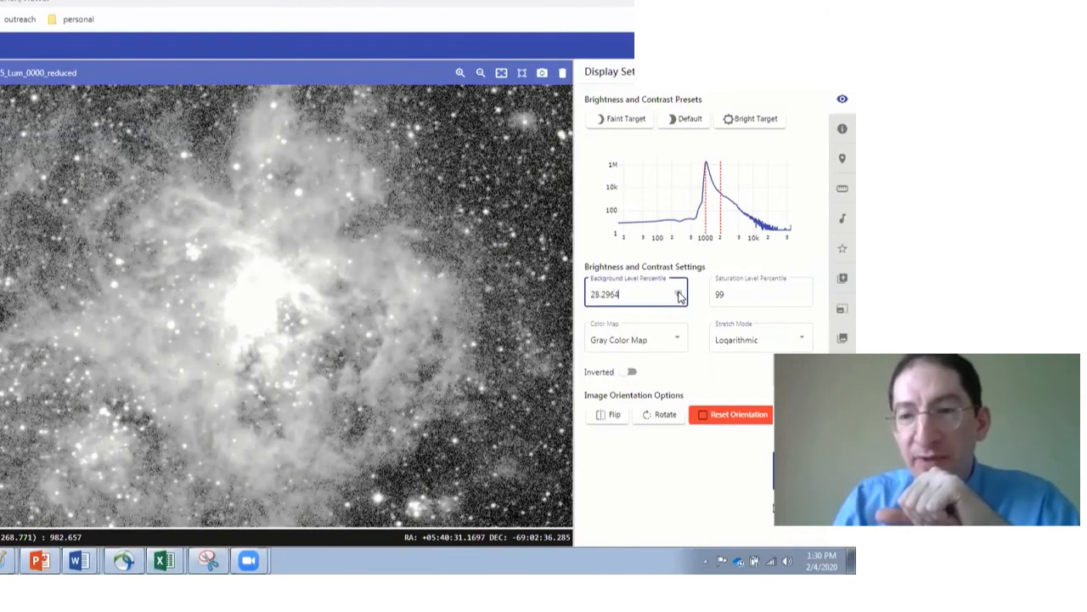
left_click(678, 292)
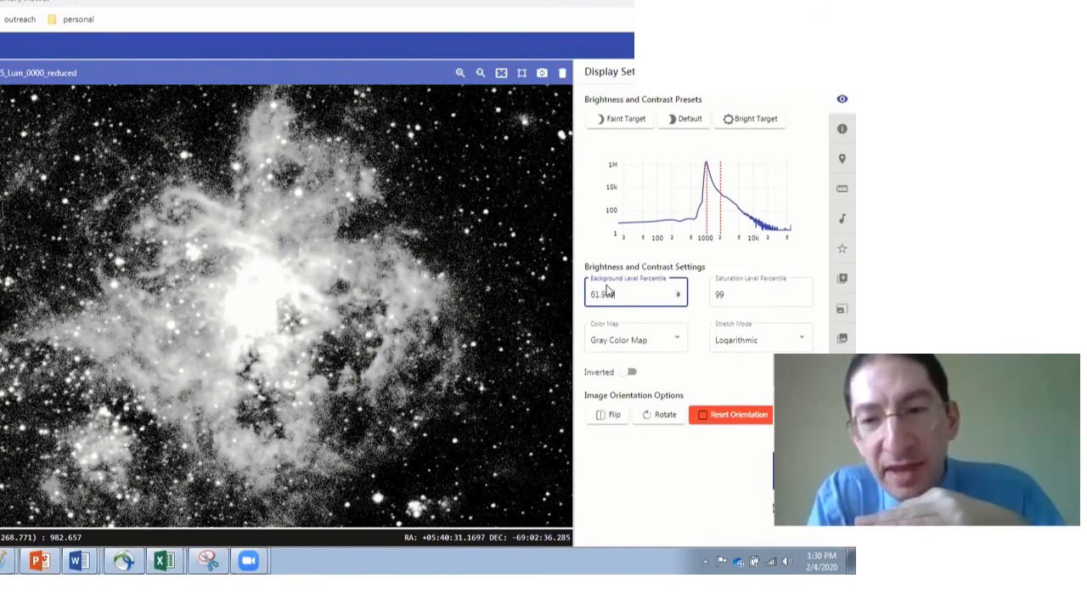
Try a Saturation Level Percentile of 99.64 on the logarithmic nebula image, and restore the Default preset
left_click(804, 297)
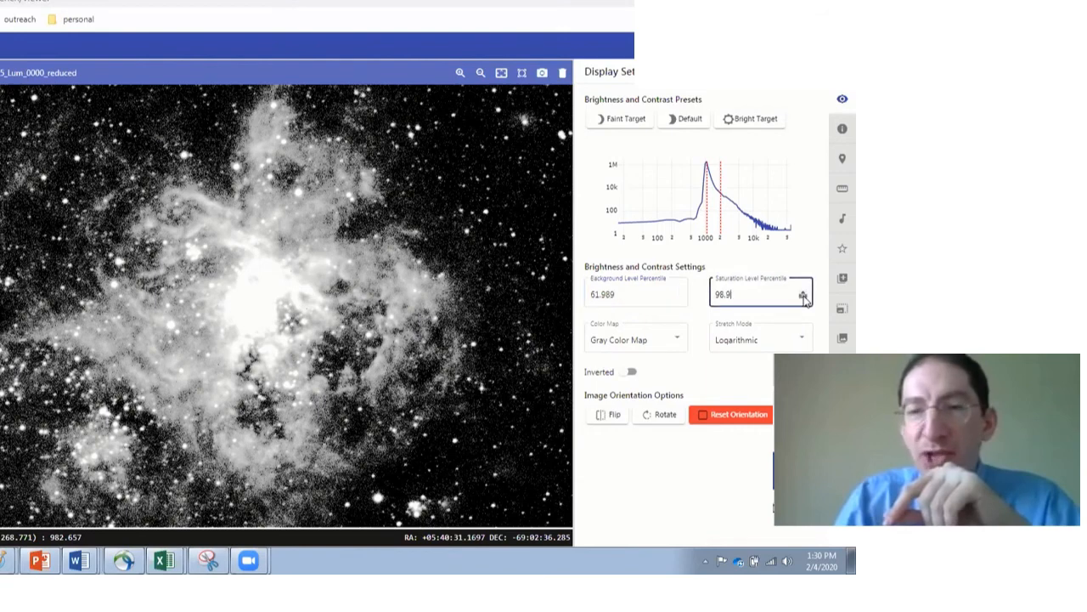
left_click(803, 291)
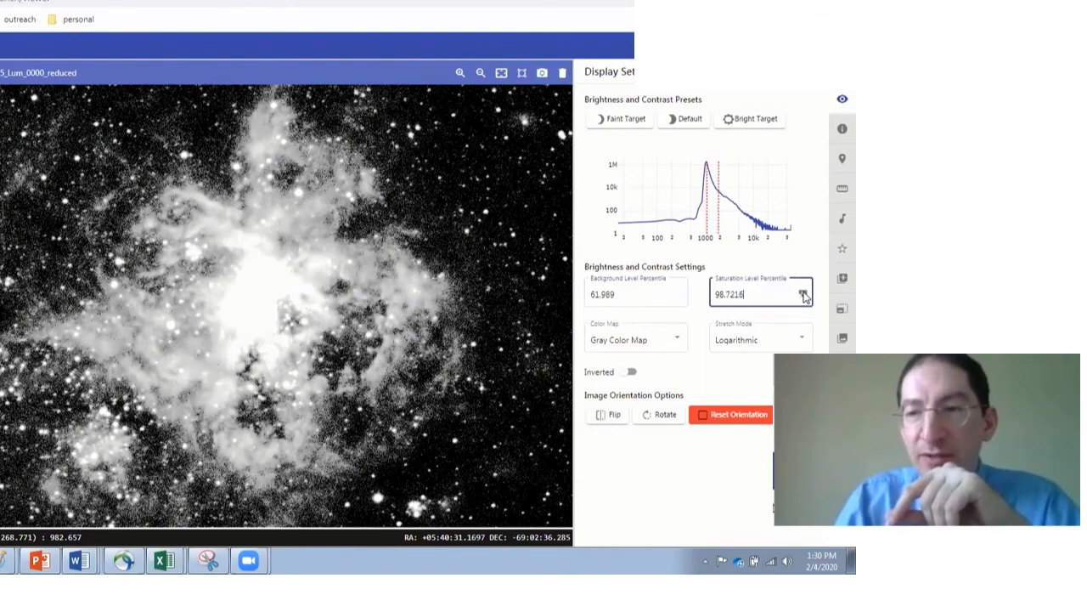
left_click(804, 292)
left_click(803, 291)
left_click(804, 292)
left_click(804, 291)
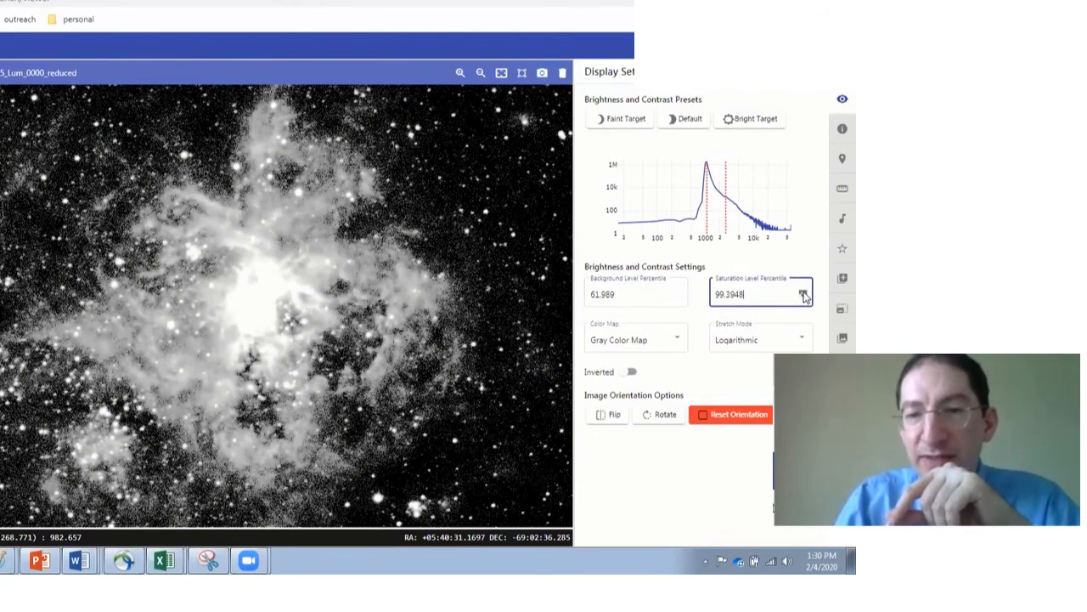
left_click(804, 292)
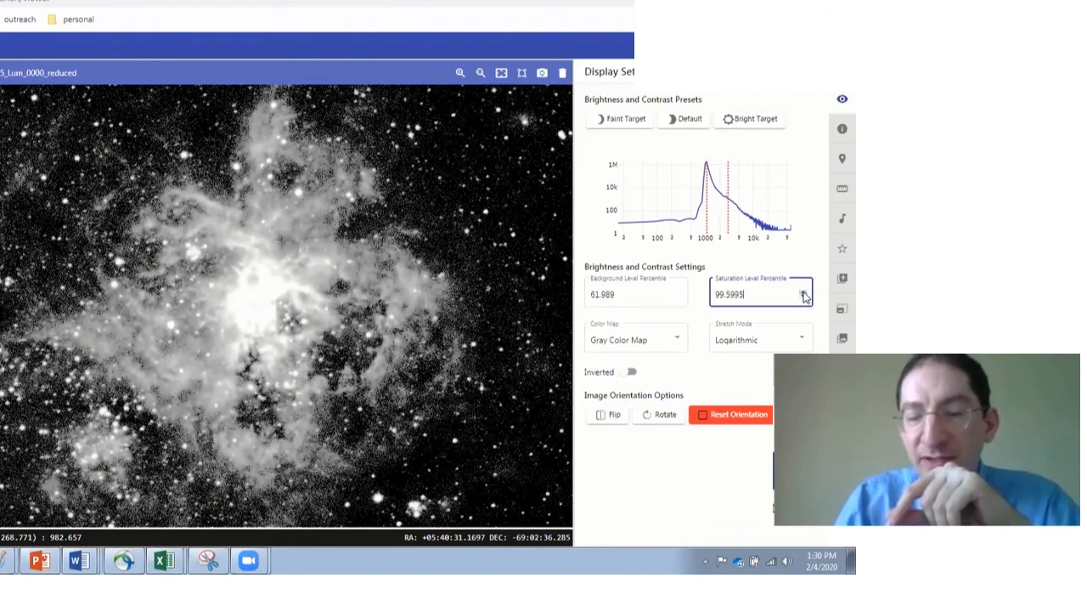
left_click(804, 292)
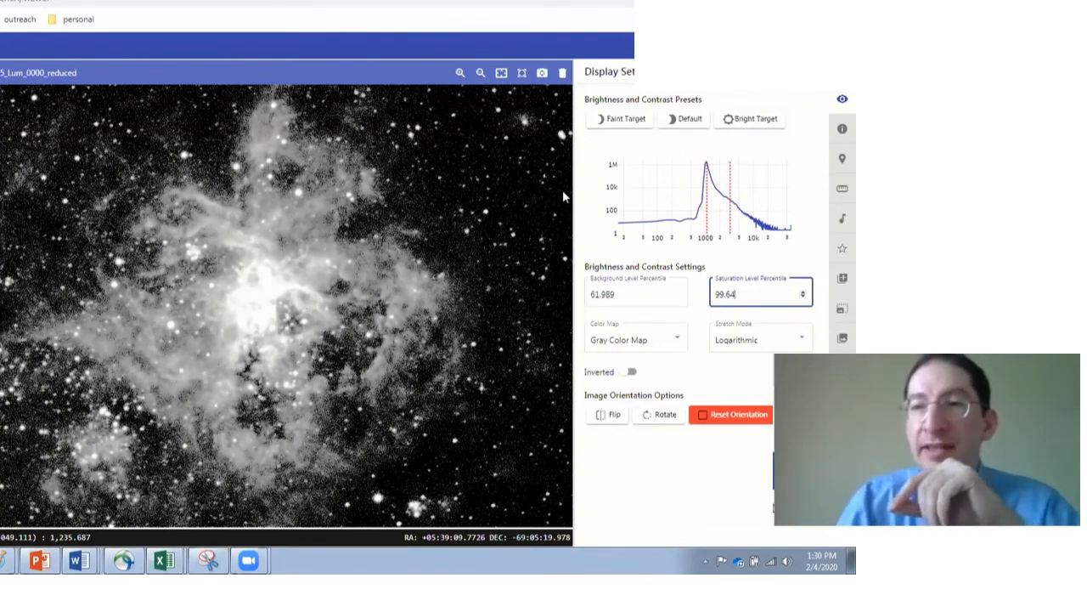
left_click(686, 119)
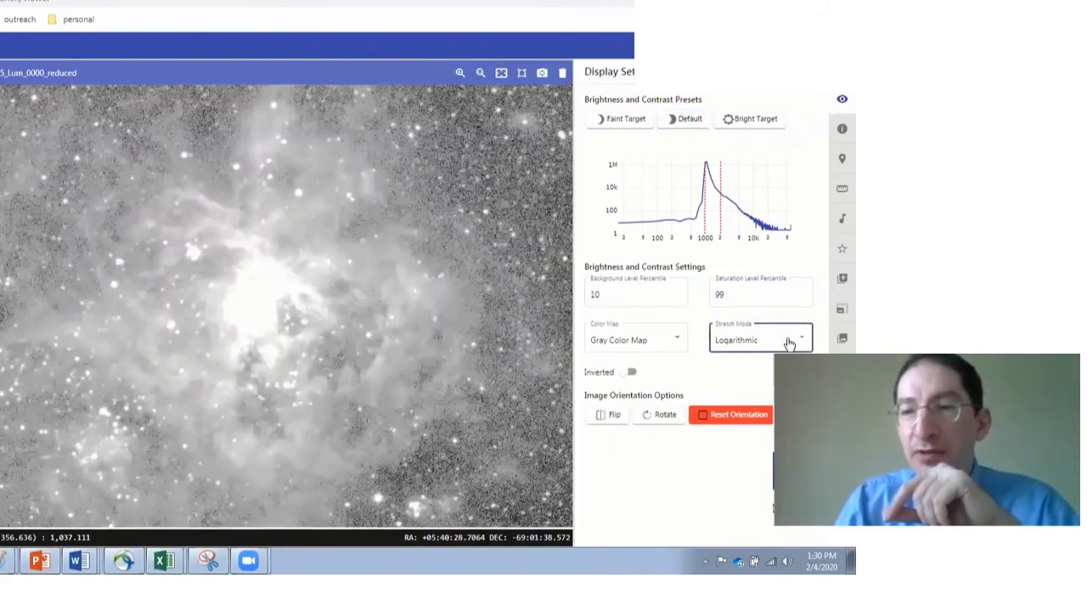
Try the Square Root stretch on the nebula image, switch to Hyperbolic Arcsine, and raise the Background Level Percentile to 46.257
left_click(789, 342)
left_click(762, 366)
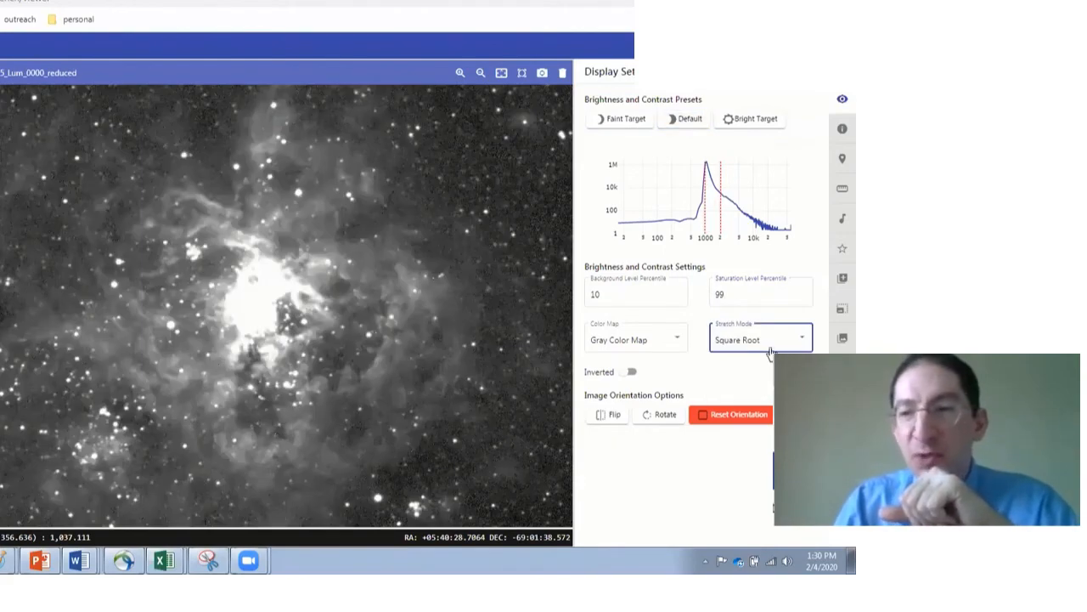
left_click(770, 341)
left_click(768, 365)
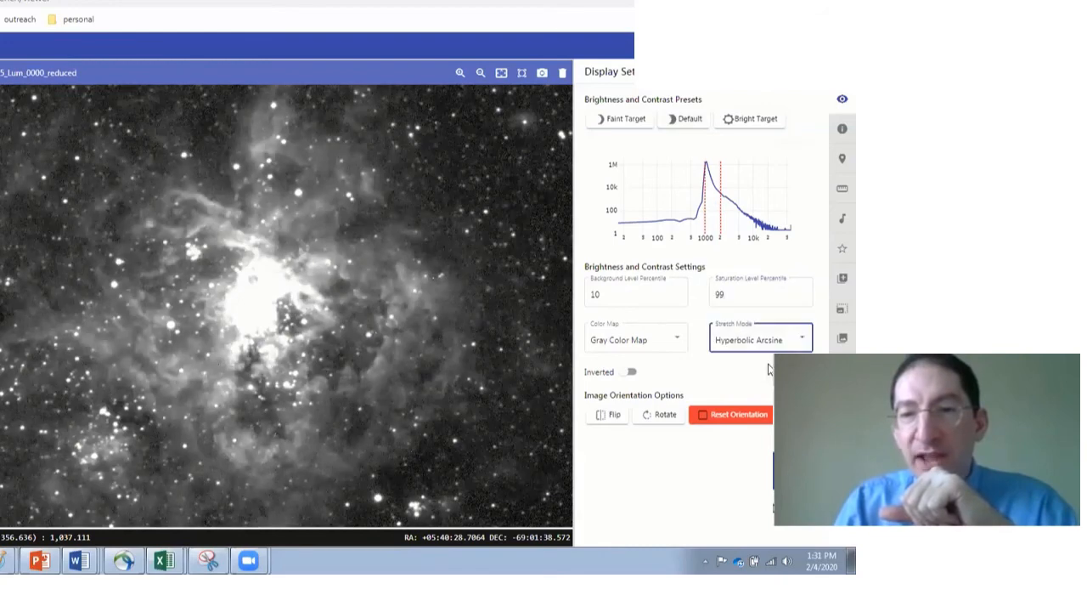
left_click(679, 294)
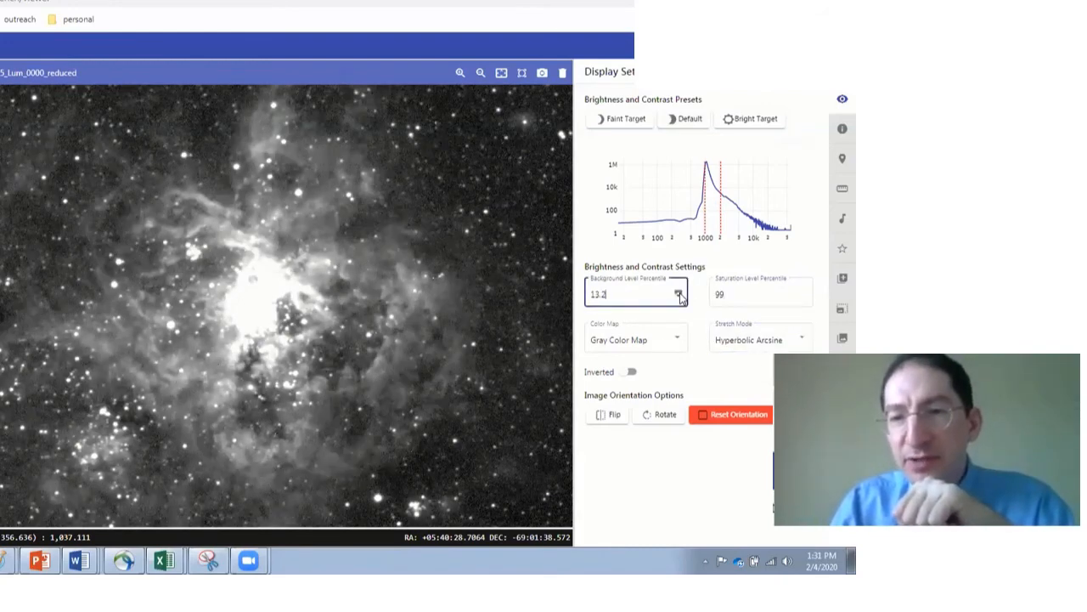
left_click_drag(680, 294, 680, 294)
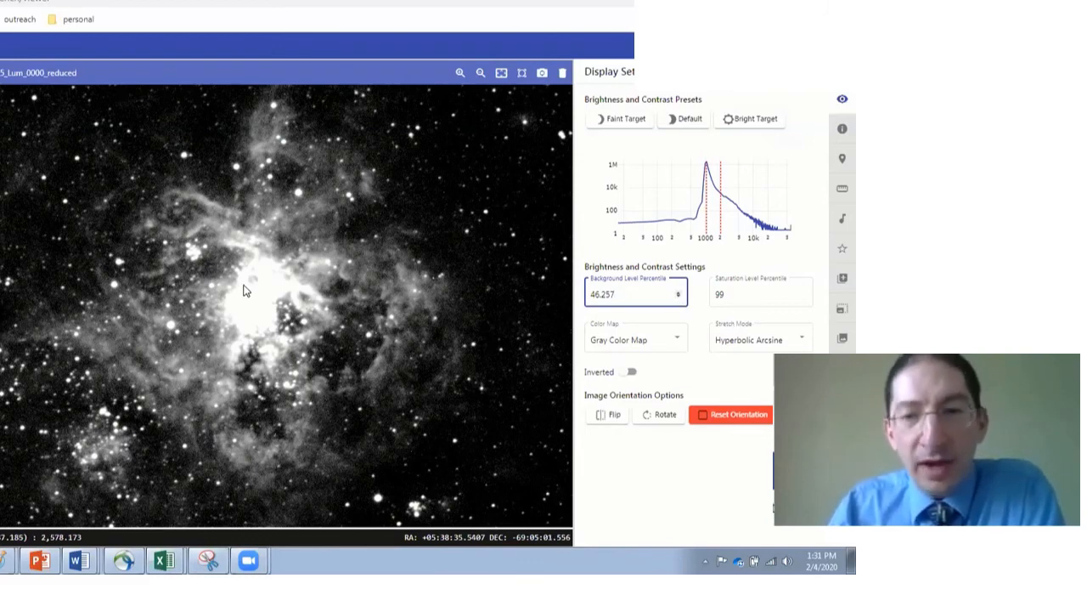
Preview the nebula image inverted and in the Rainbow Color Map, and apply the Heat Color Map without inversion
left_click(629, 372)
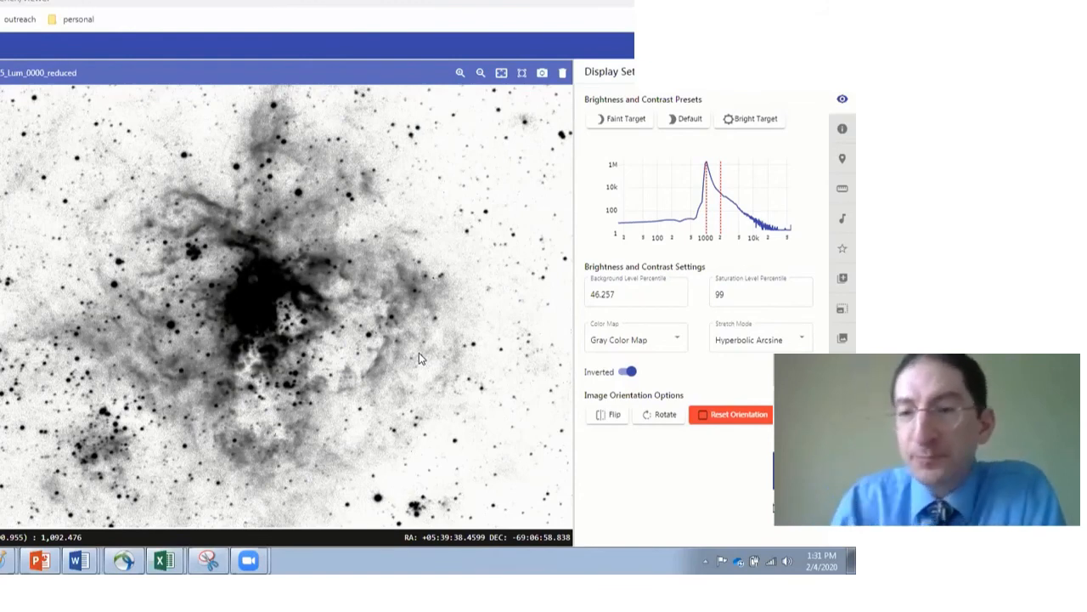
left_click(626, 374)
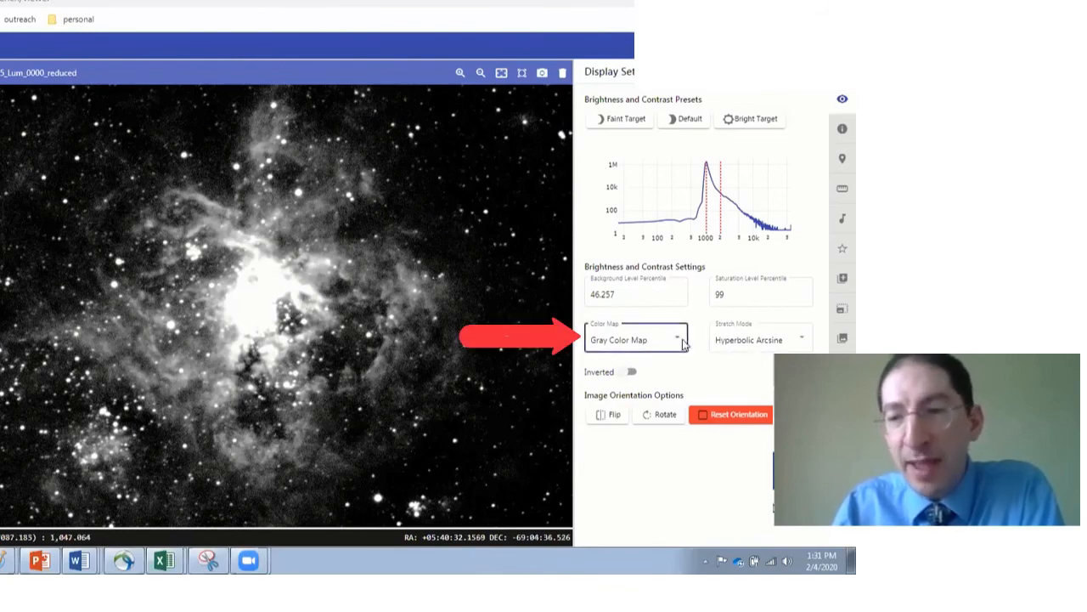
left_click(686, 344)
left_click(662, 367)
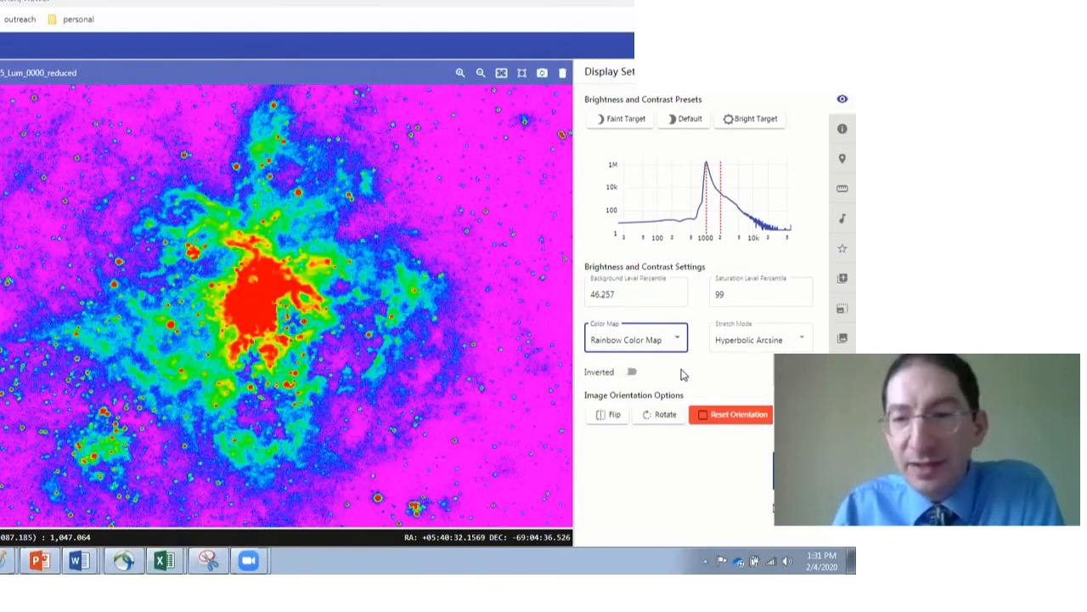
left_click(679, 342)
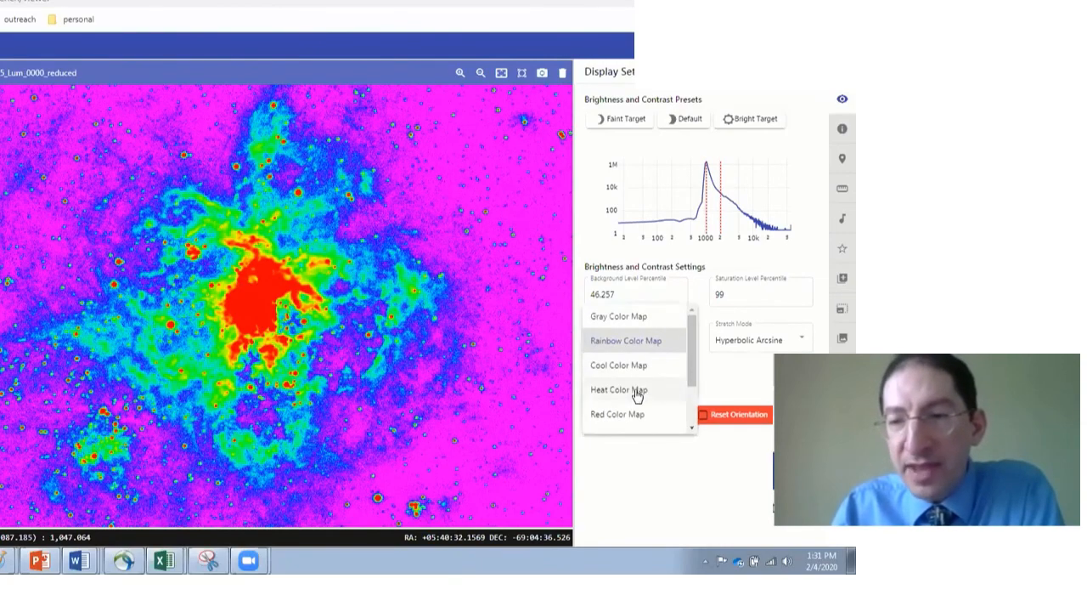
left_click(636, 390)
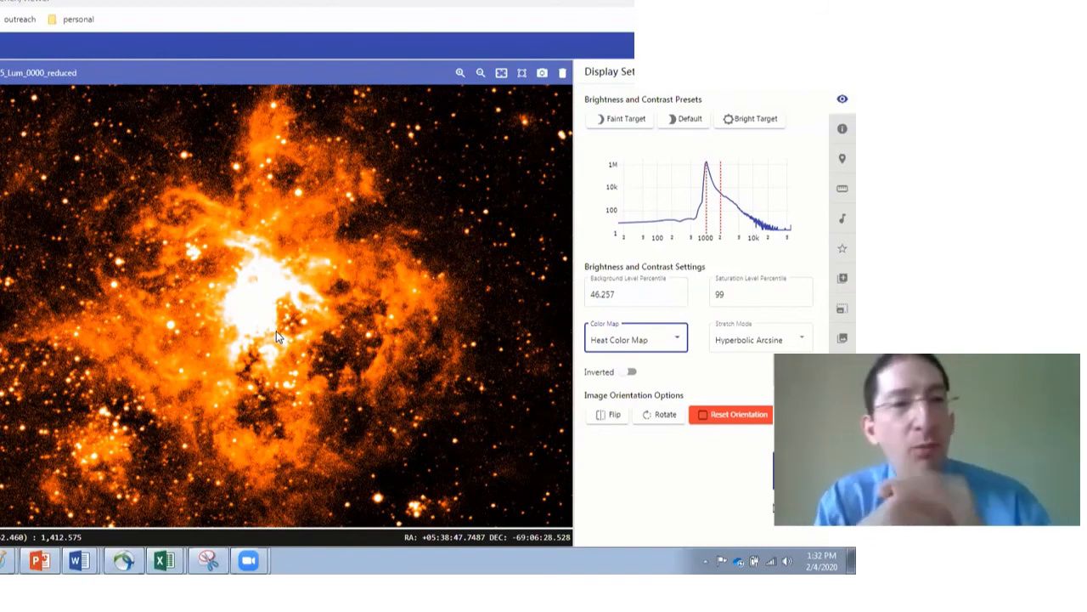
Open the reduced Moon image fitted to the viewer and try the Faint Target and Default presets, ending on Bright Target
left_click(1, 143)
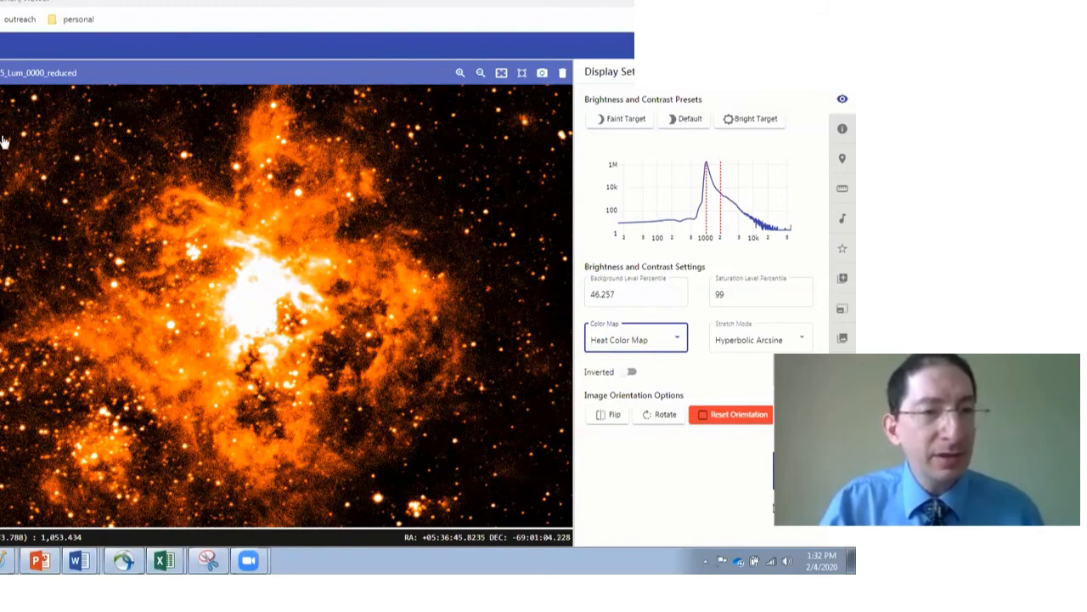
left_click(501, 76)
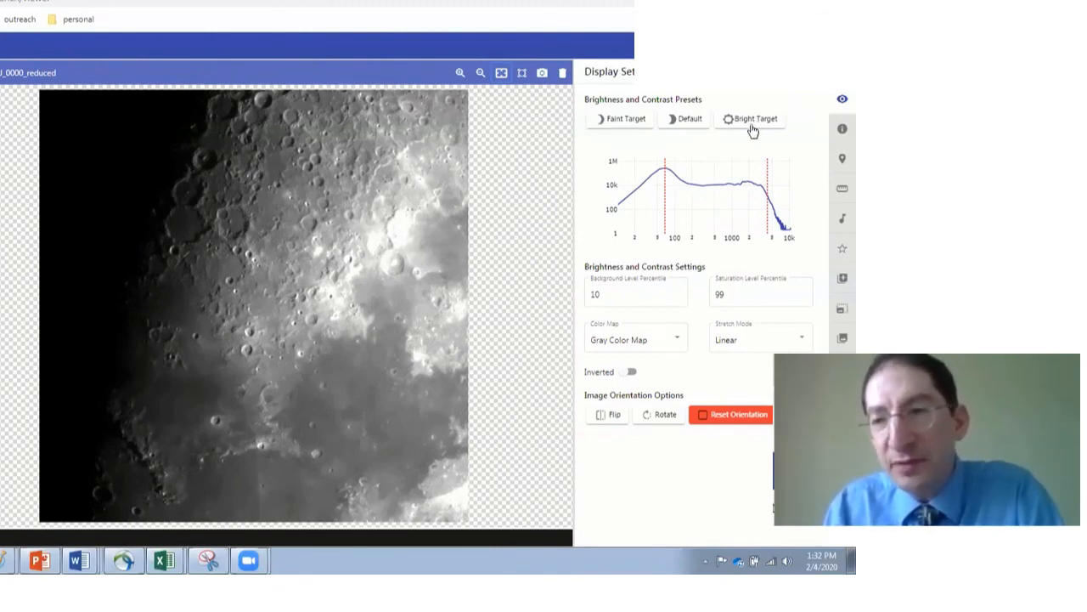
left_click(633, 123)
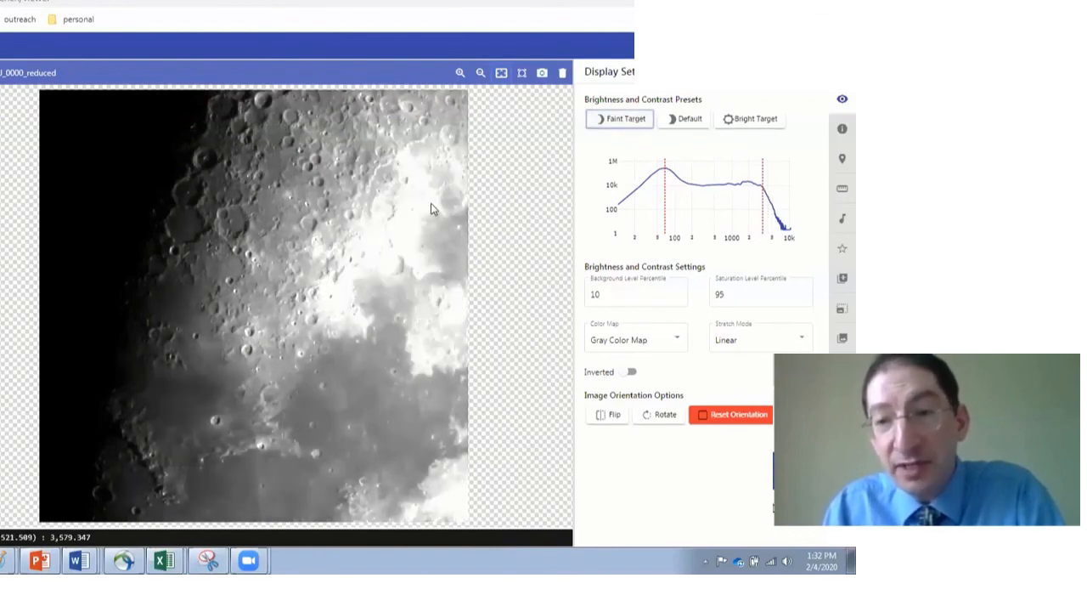
left_click(688, 119)
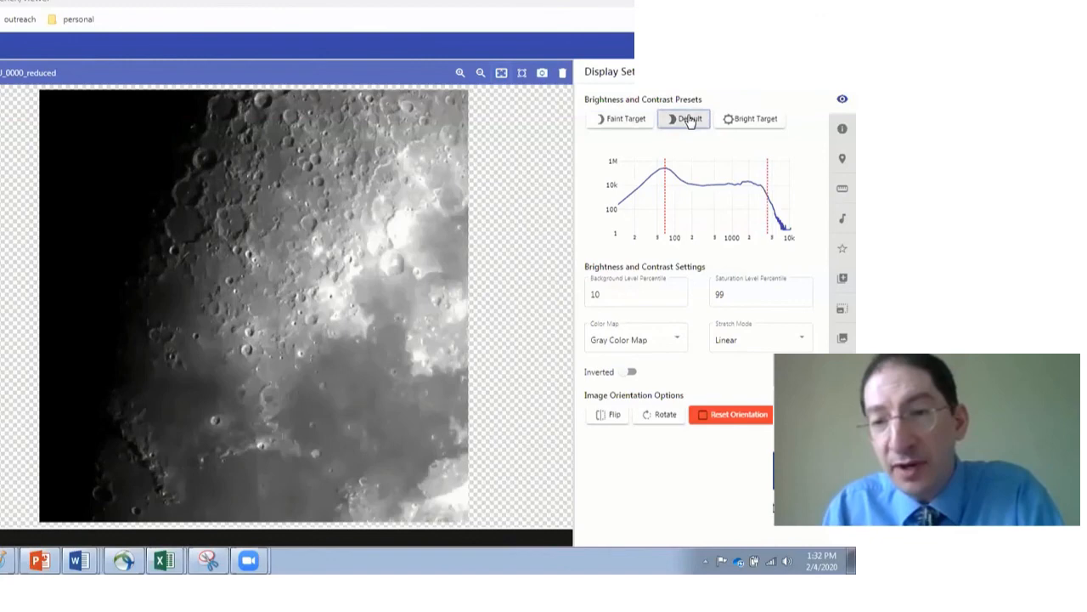
left_click(748, 119)
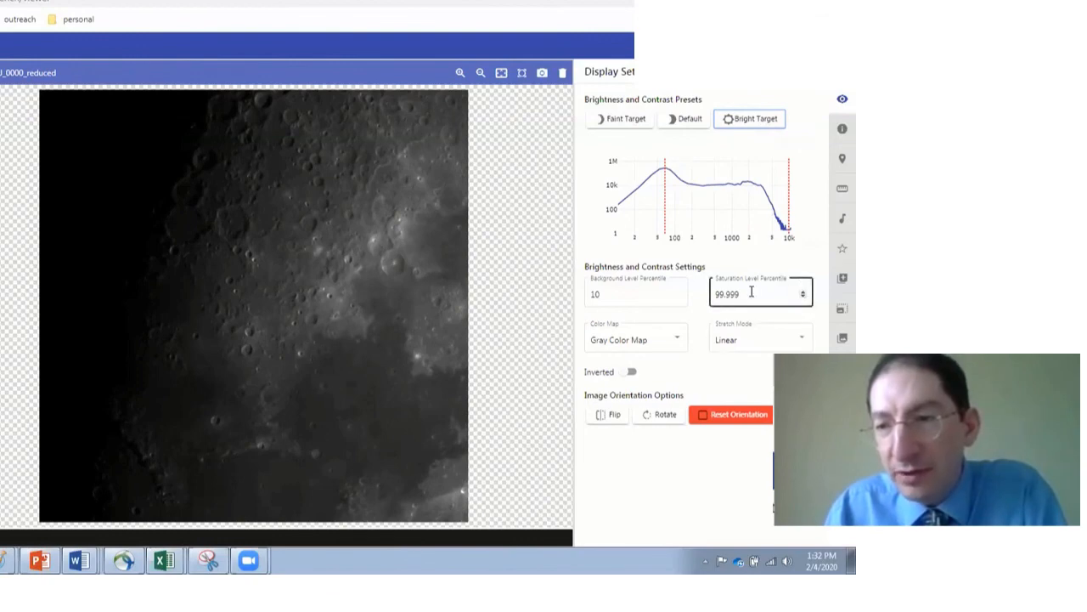
Lower the Moon image's Saturation Level Percentile gradually to brighten the surface, and raise it back slightly to 99.7892
left_click(803, 297)
left_click(804, 298)
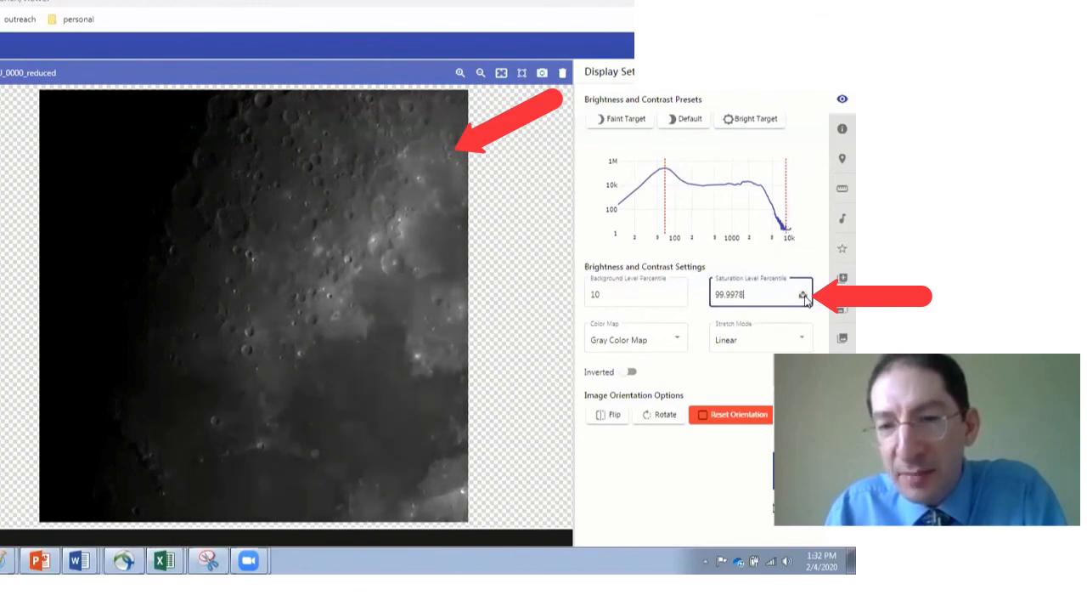
left_click(804, 296)
left_click(804, 297)
left_click(804, 297)
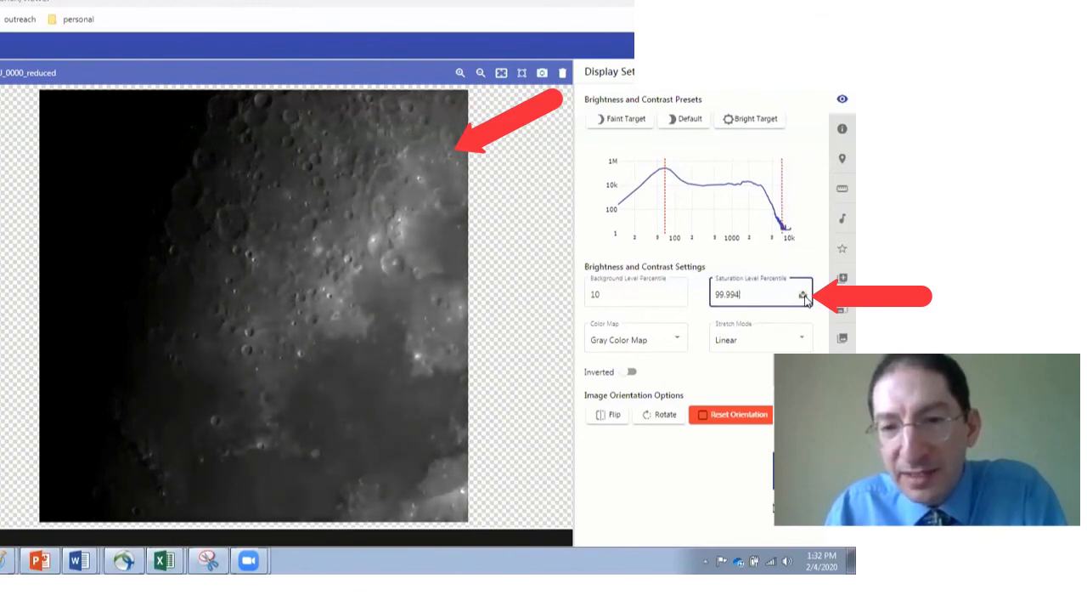
left_click(804, 296)
left_click(803, 297)
left_click(804, 297)
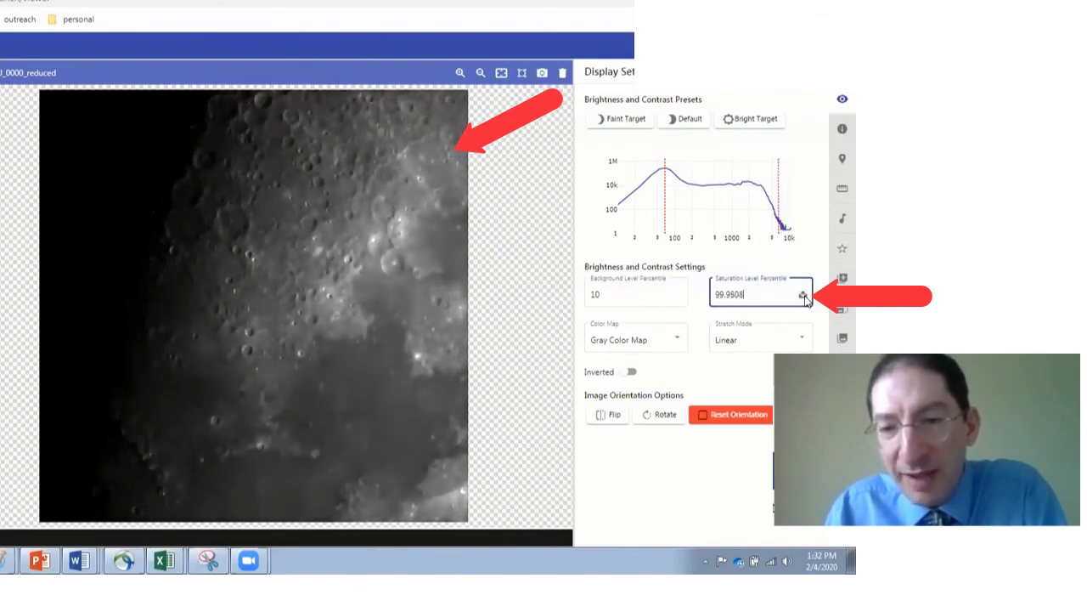
left_click(804, 297)
left_click(804, 296)
left_click(803, 296)
left_click(803, 296)
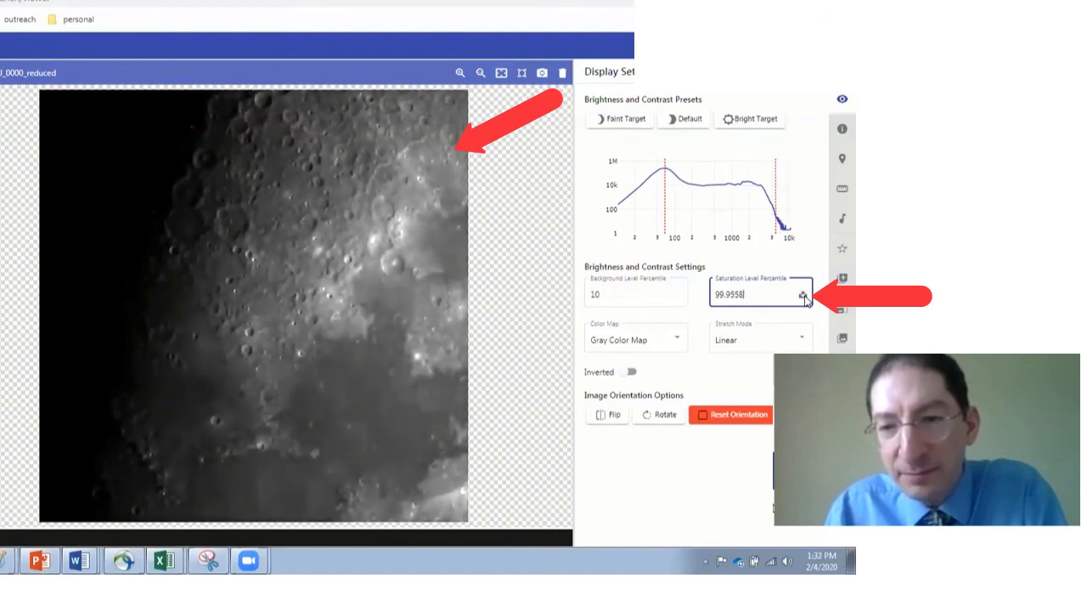
left_click(803, 296)
left_click(804, 296)
left_click(804, 296)
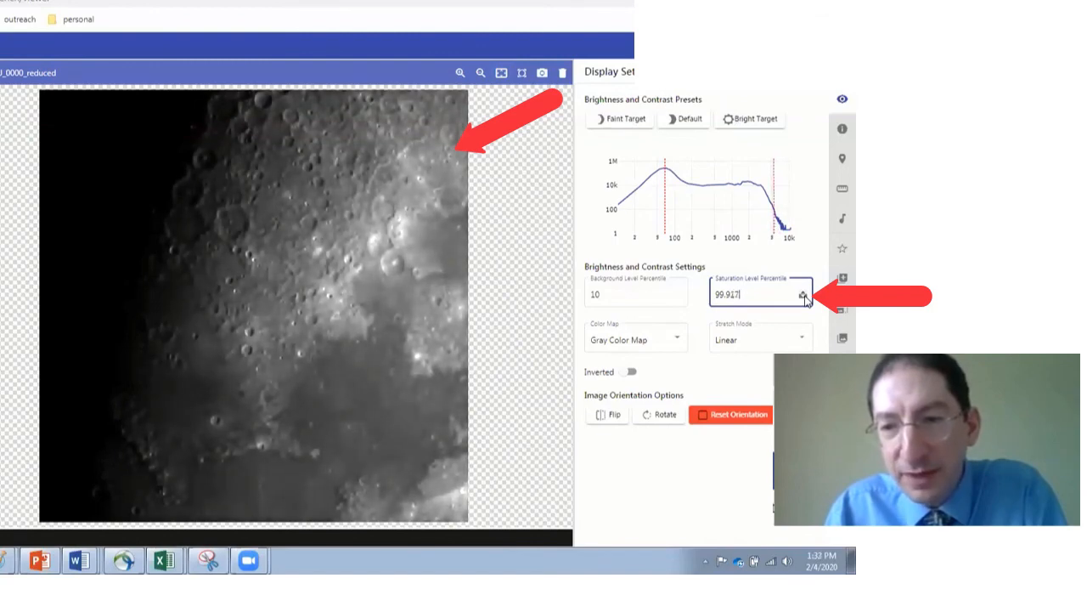
left_click(803, 296)
left_click(804, 297)
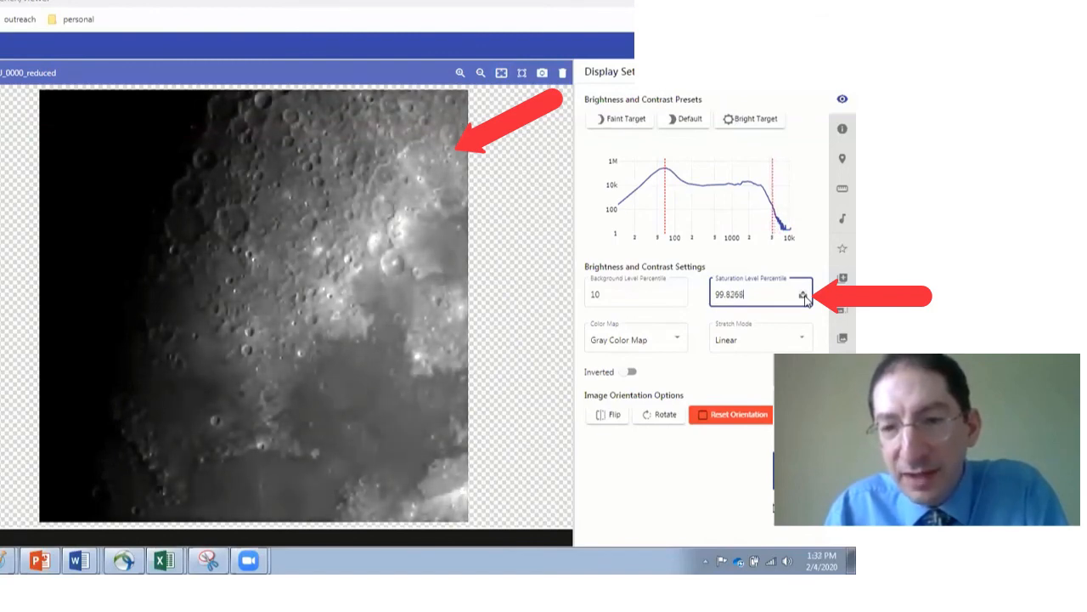
left_click(804, 296)
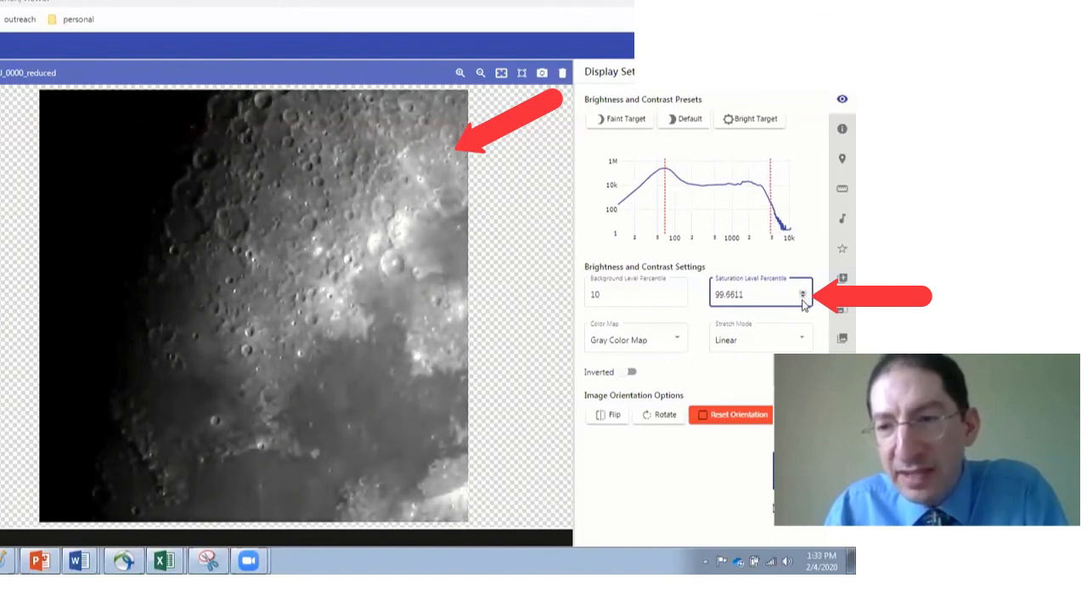
left_click(804, 296)
left_click(803, 296)
left_click(804, 297)
left_click(804, 297)
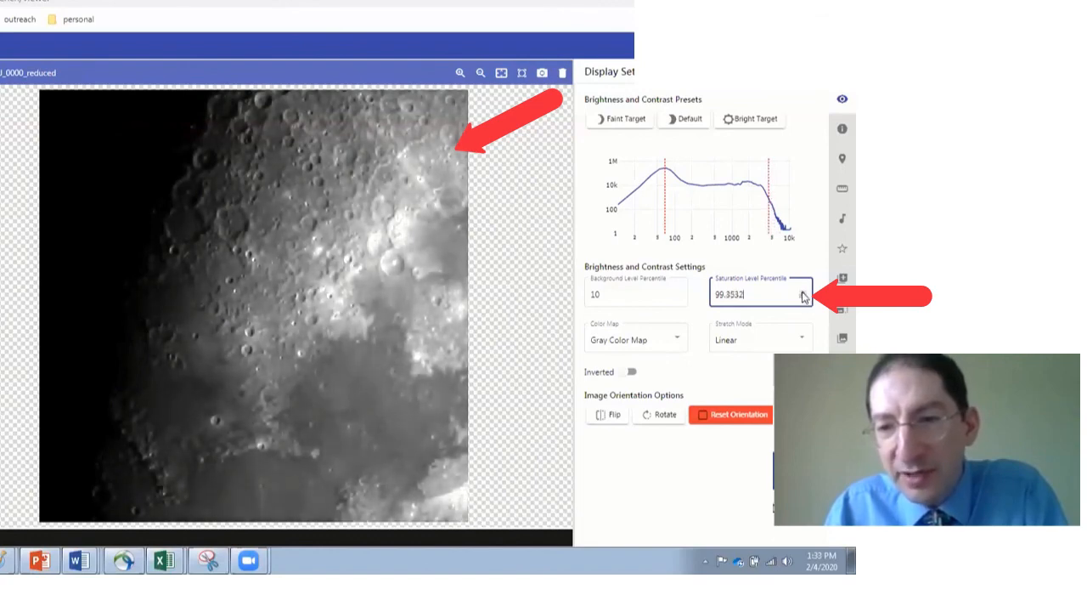
left_click(802, 292)
left_click(803, 291)
left_click(802, 291)
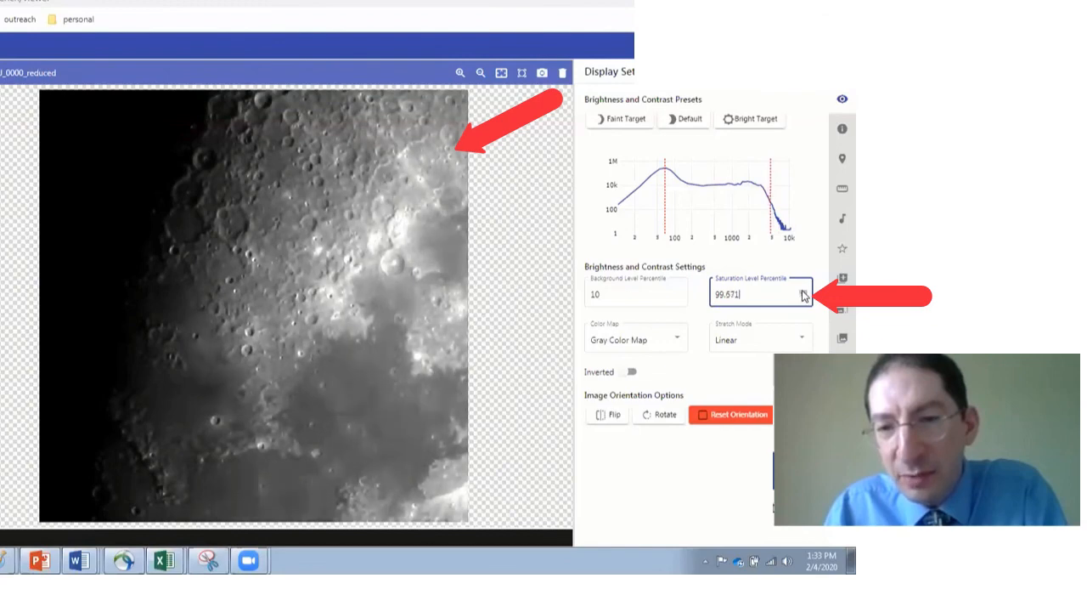
left_click(803, 291)
left_click(803, 291)
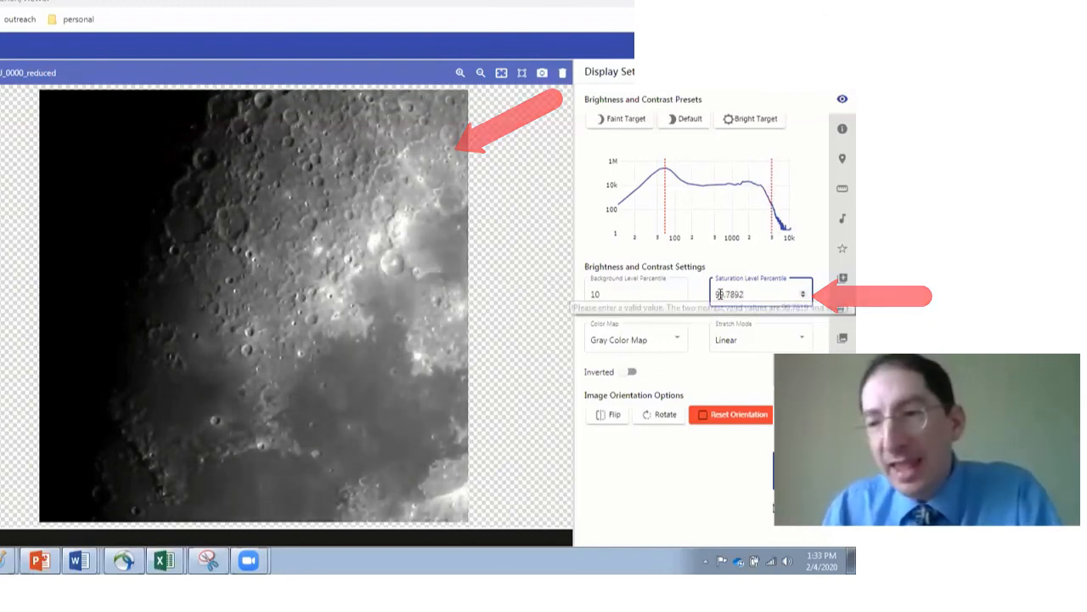
Apply the Cool Color Map to the Moon image
left_click(677, 341)
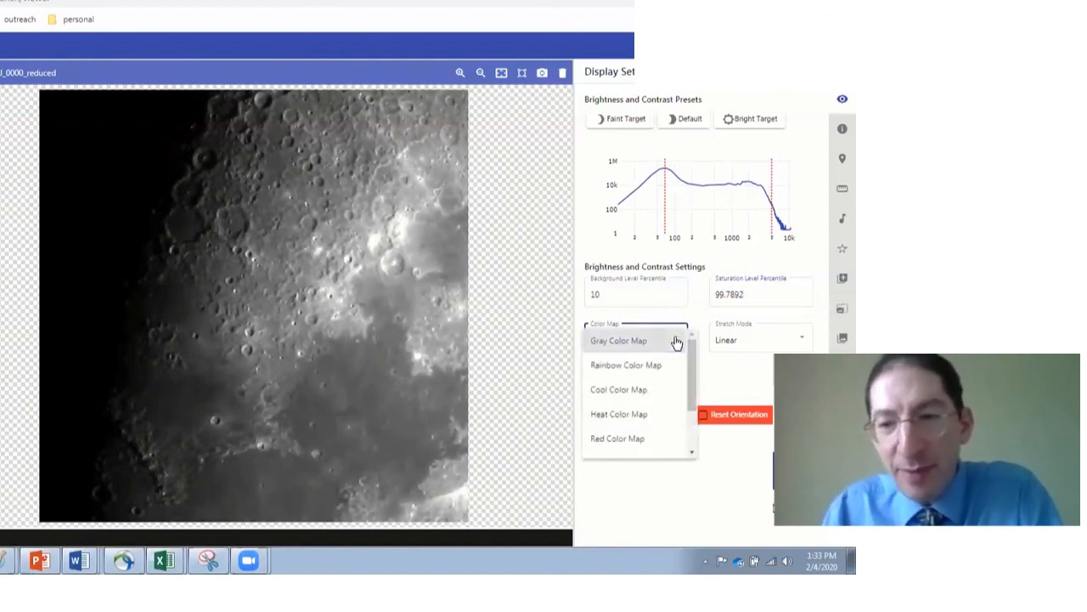
left_click(643, 391)
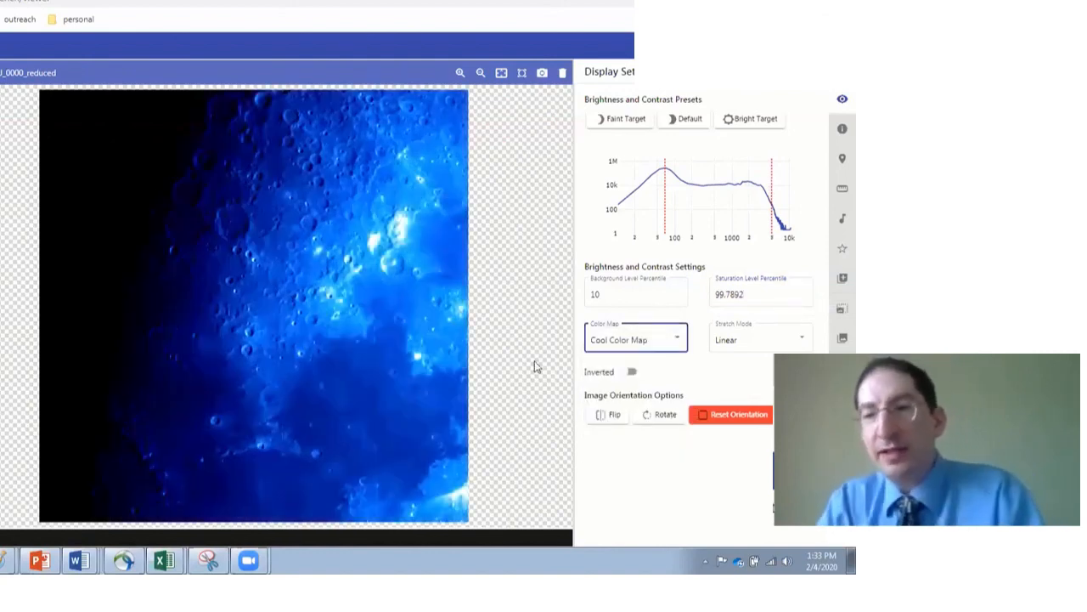